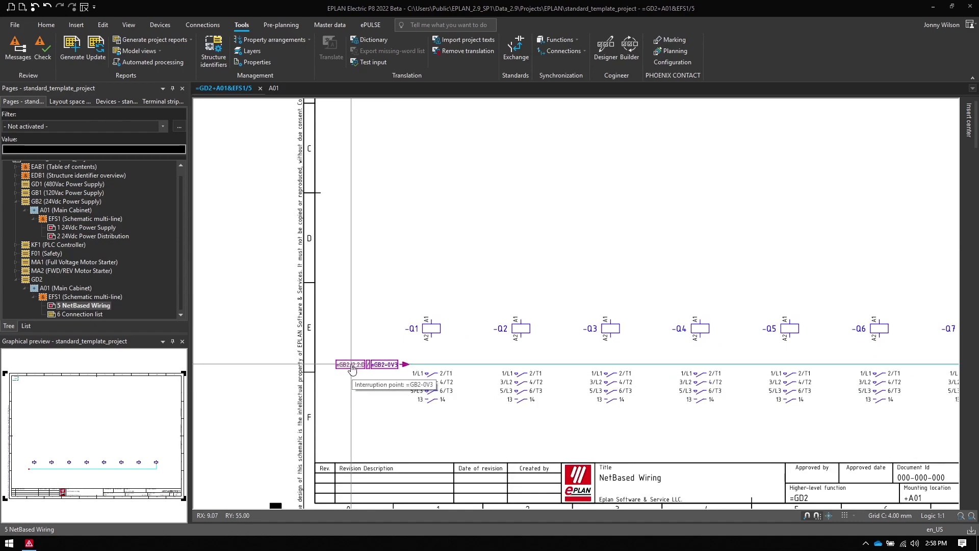
# Step: Follow interruption point =GB2-0V3 to its counterpart on the 24Vdc Power Distribution page and return to the NetBased Wiring page
pyautogui.press('f')
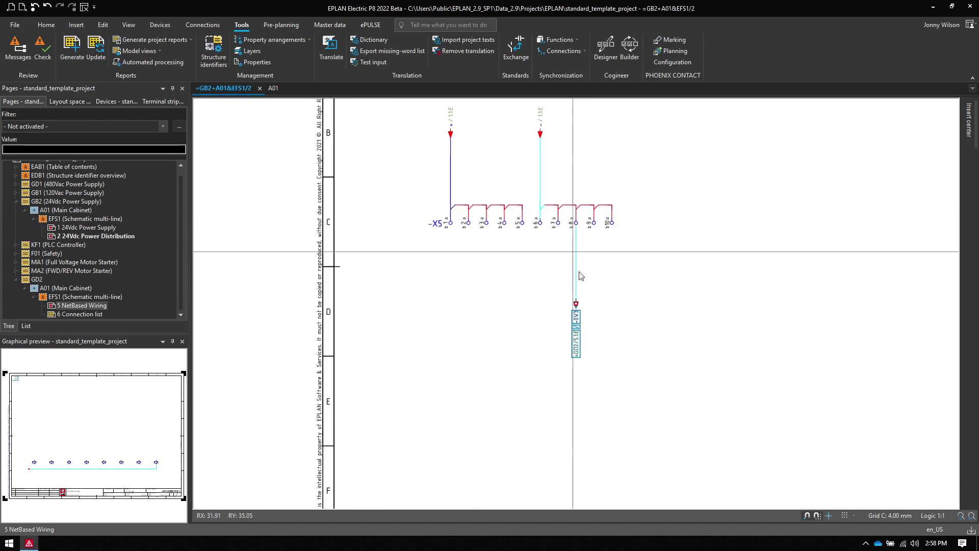
pyautogui.press('f')
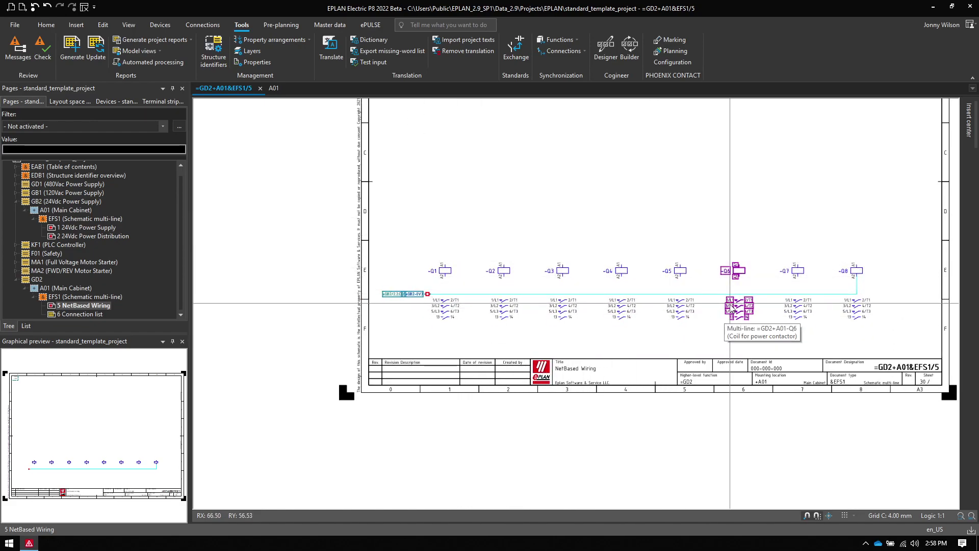
# Step: Insert T-nodes on the 0V3 line beneath coils -Q1 and -Q2 to connect their A2 terminals
pyautogui.click(76, 25)
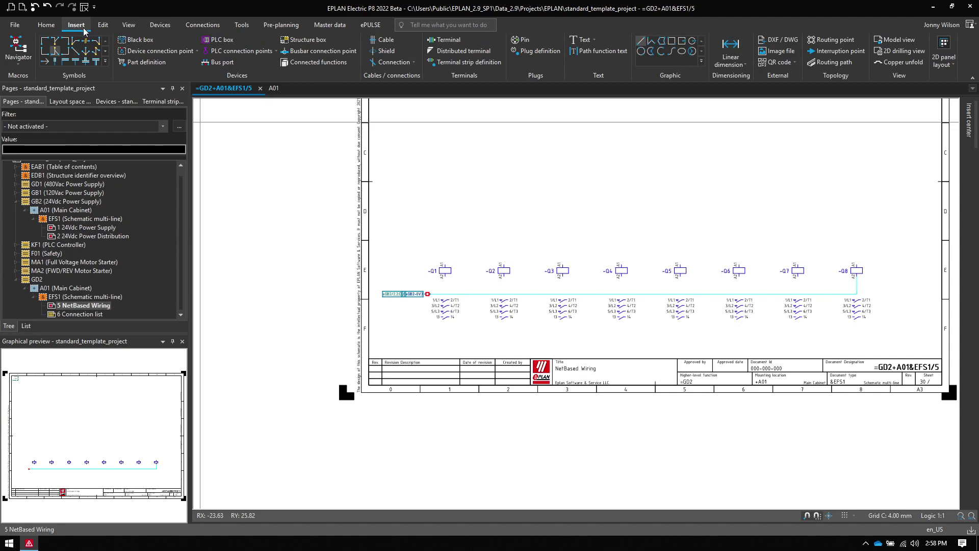
pyautogui.click(57, 52)
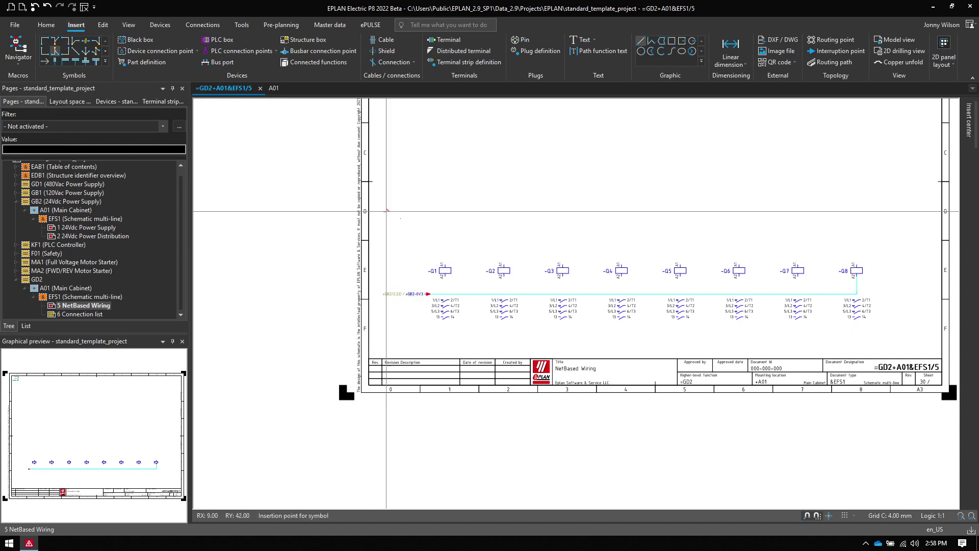
pyautogui.scroll(2, 427, 223)
pyautogui.scroll(2, 427, 223)
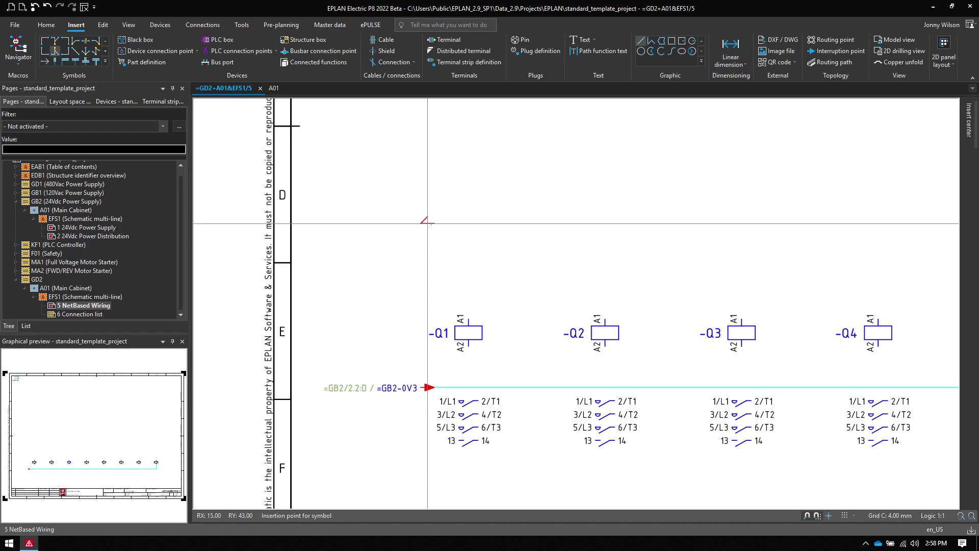
pyautogui.click(474, 382)
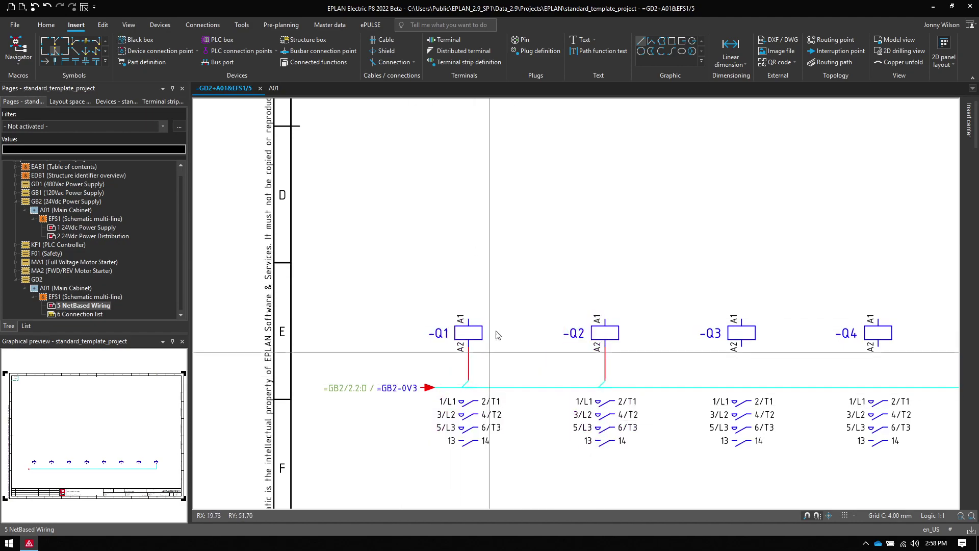
# Step: Place a row of T-nodes with the opposite branch direction along the 0V3 line beneath coils -Q1 through -Q7
pyautogui.scroll(-3, 536, 271)
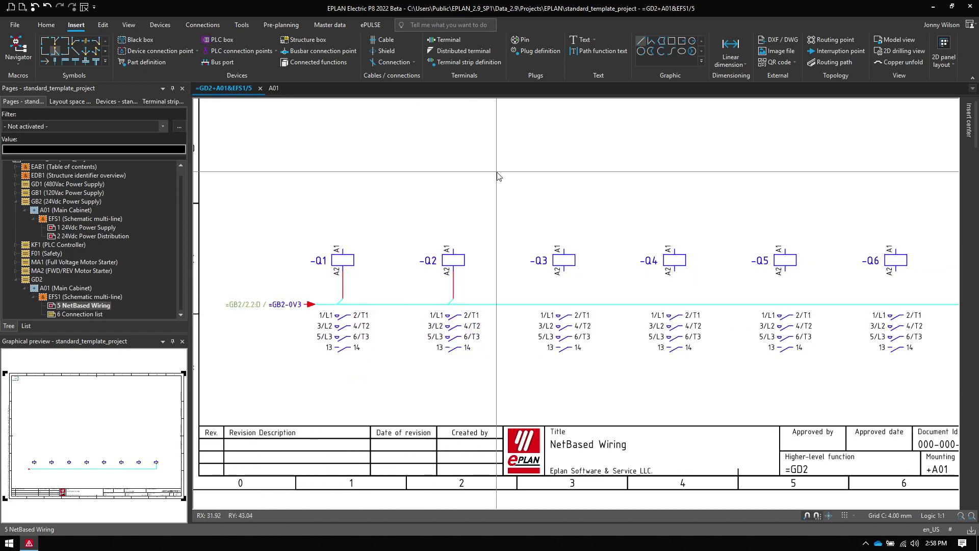
pyautogui.click(56, 53)
pyautogui.scroll(-1, 343, 282)
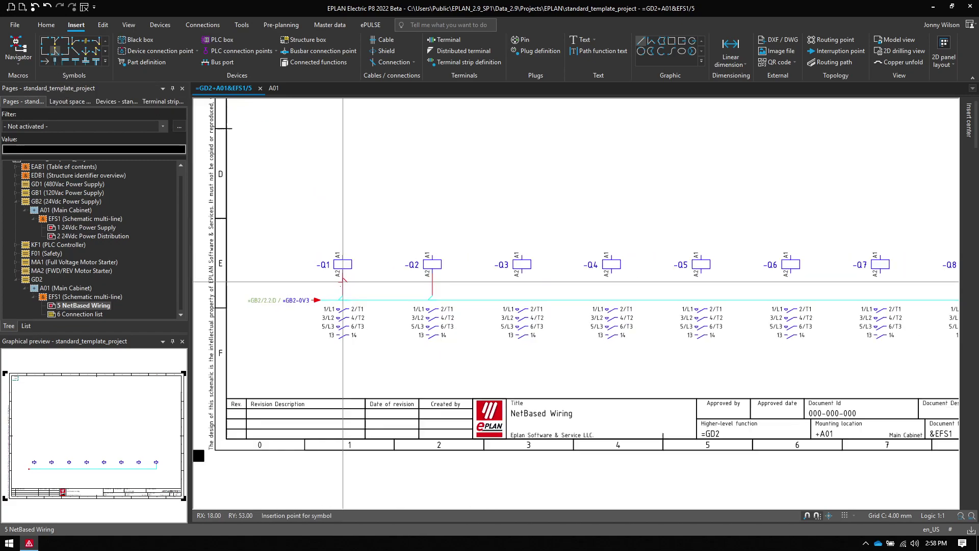
pyautogui.scroll(-1, 342, 281)
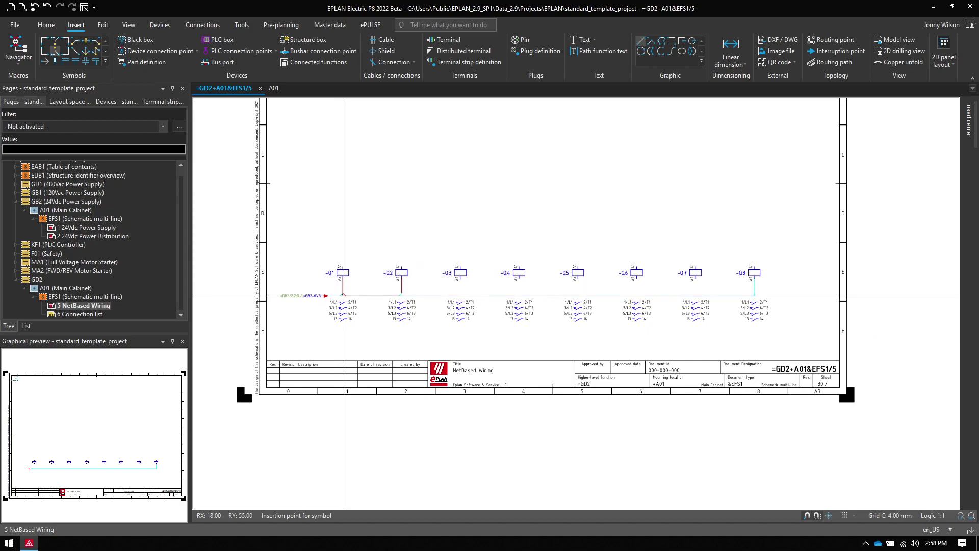
pyautogui.moveTo(414, 296)
pyautogui.mouseDown()
pyautogui.moveTo(525, 317)
pyautogui.moveTo(701, 296)
pyautogui.mouseUp()
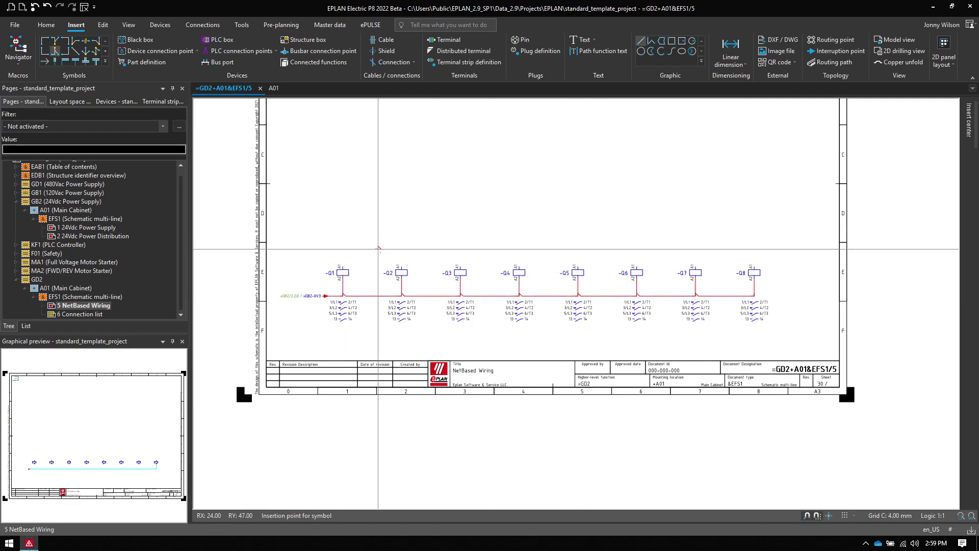
# Step: Examine the wired coils, open the Connection list page of GD2 and read the source and target of each connection
pyautogui.scroll(1, 379, 249)
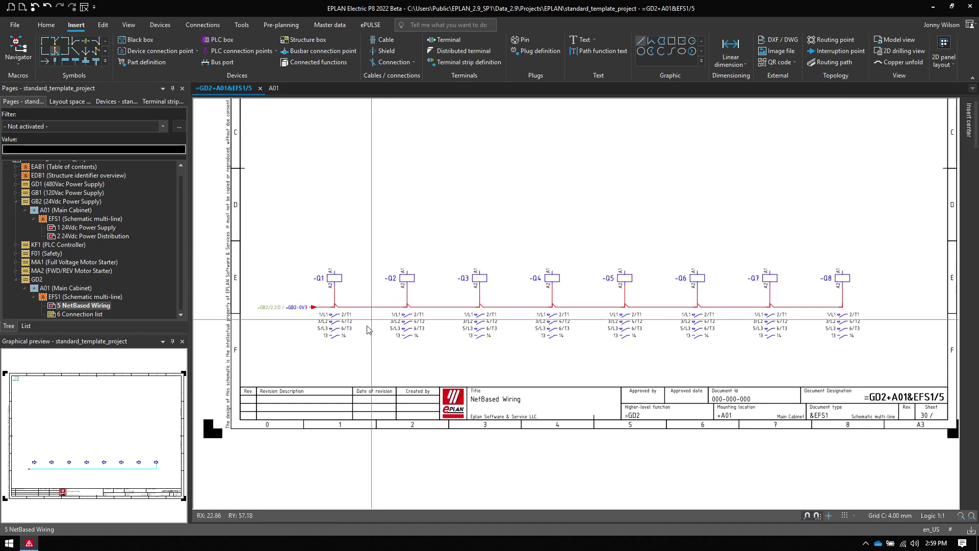
pyautogui.scroll(2, 357, 327)
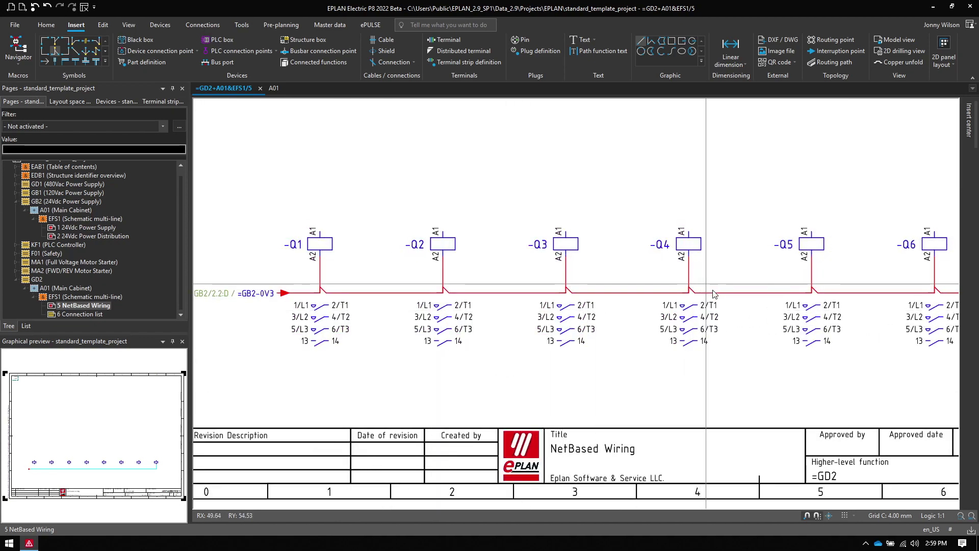
pyautogui.scroll(-2, 765, 225)
pyautogui.moveTo(783, 203); pyautogui.dragTo(693, 201, button='middle')
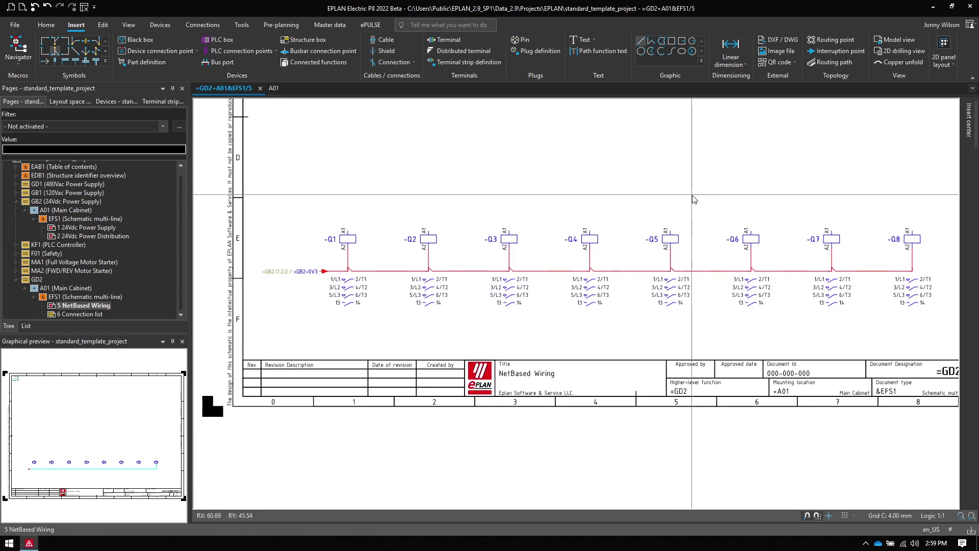
pyautogui.click(67, 314)
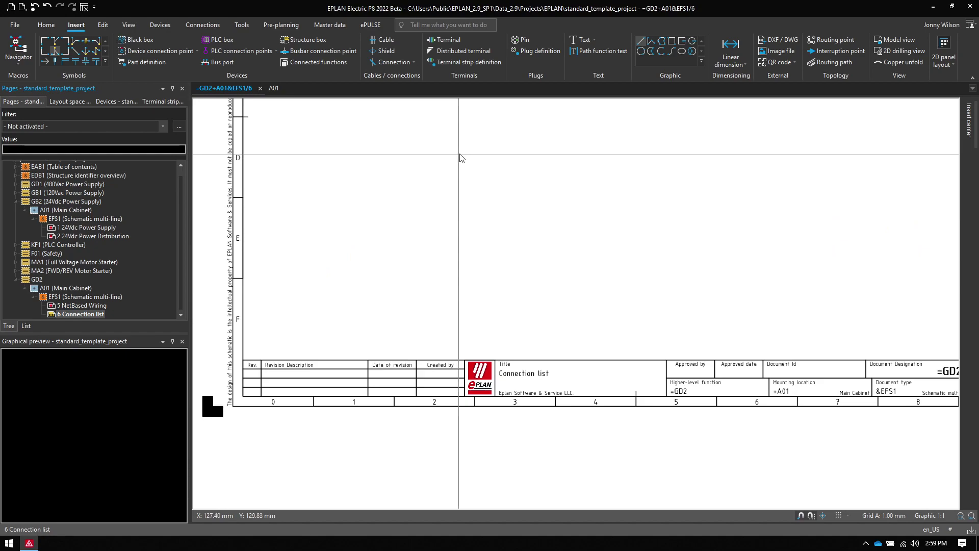
pyautogui.scroll(5, 501, 382)
pyautogui.keyDown('ctrl'); pyautogui.scroll(2, 434, 306); pyautogui.keyUp('ctrl')
pyautogui.keyDown('ctrl'); pyautogui.scroll(1, 433, 307); pyautogui.keyUp('ctrl')
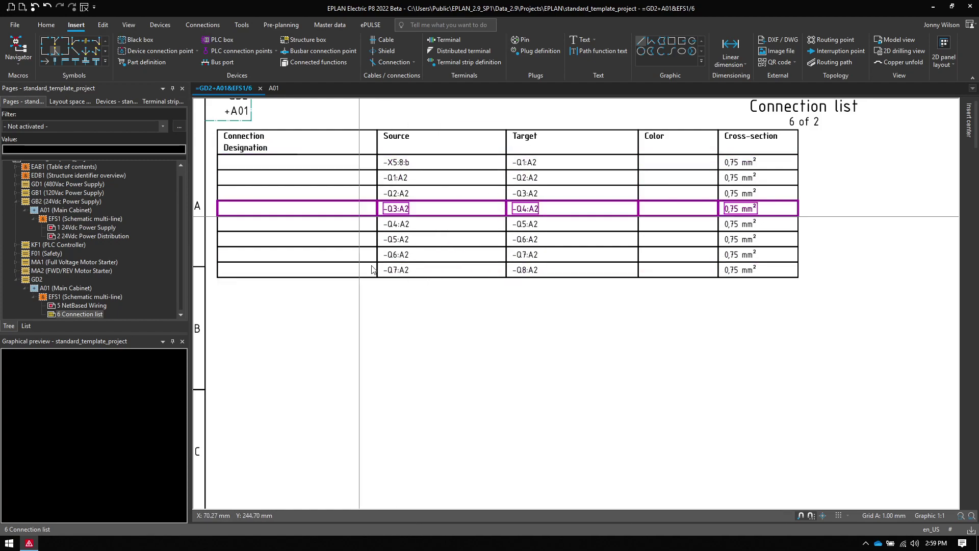
# Step: In layout space A01, place all GD2 Main Cabinet contactors side by side on the lowest mounting rail
pyautogui.click(275, 89)
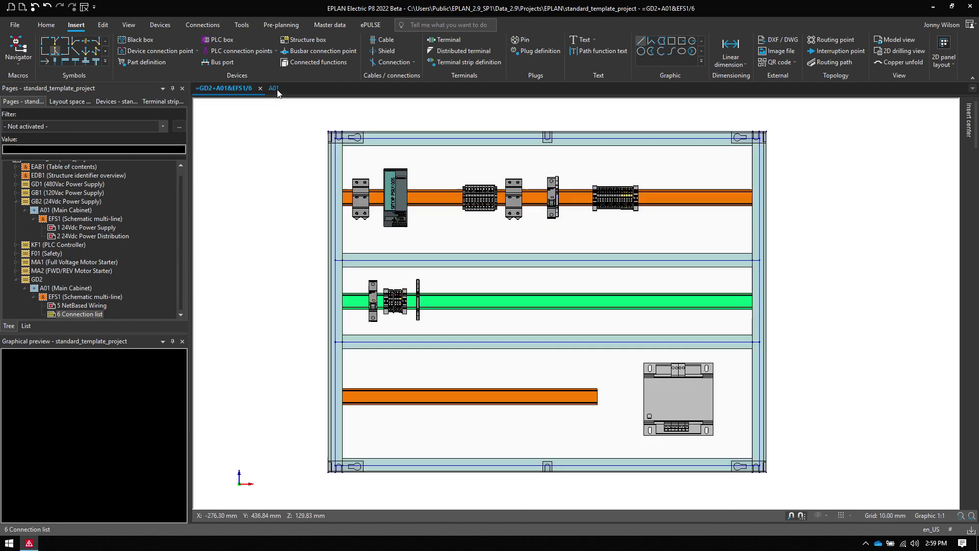
pyautogui.click(115, 102)
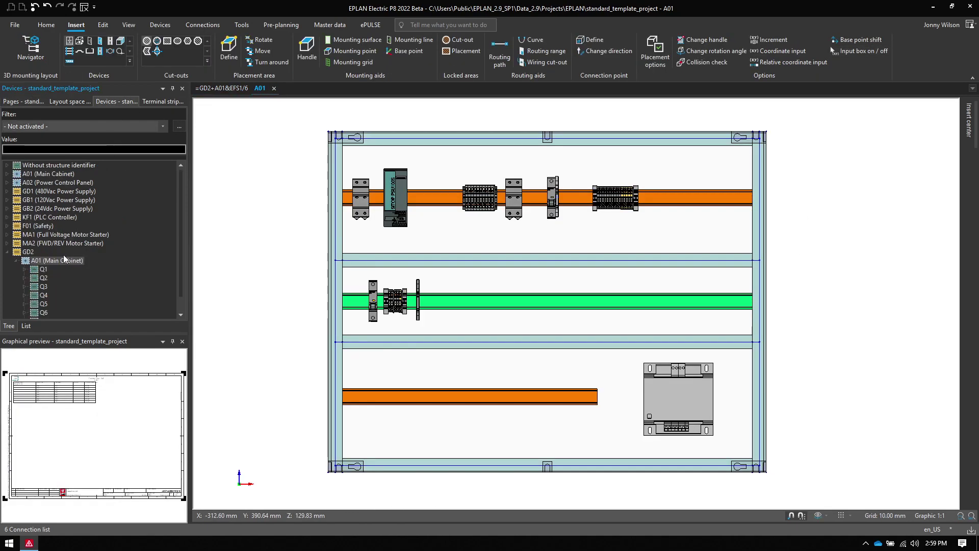
pyautogui.moveTo(64, 260); pyautogui.dragTo(378, 397)
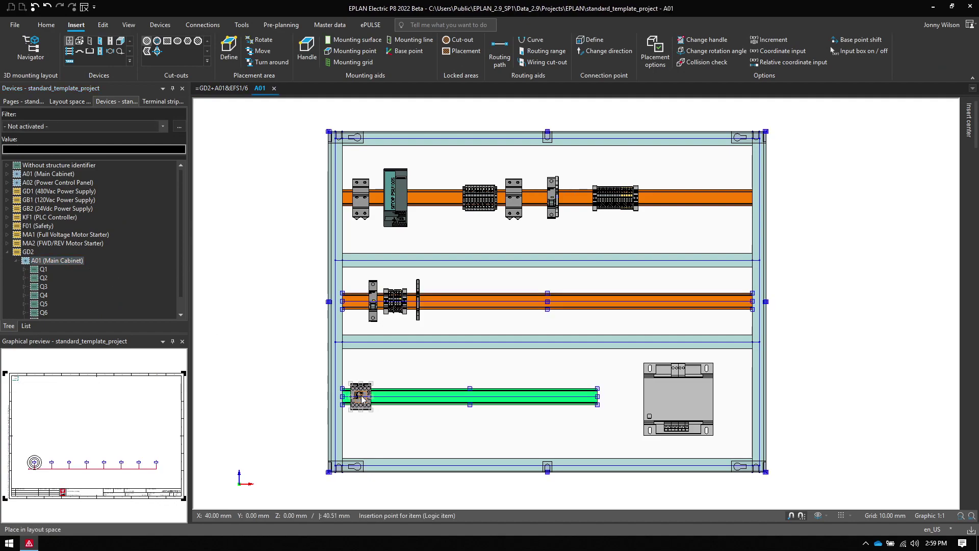
pyautogui.click(371, 386)
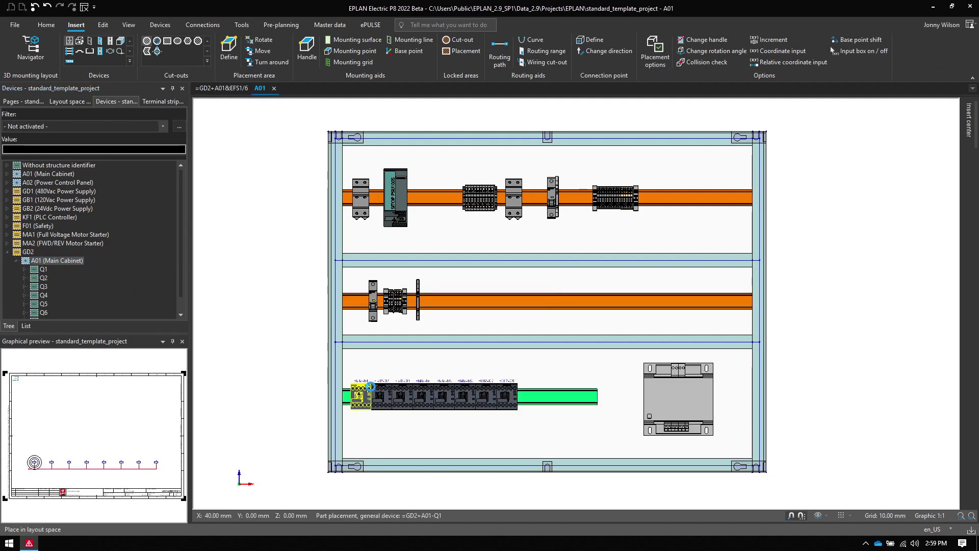
pyautogui.click(526, 429)
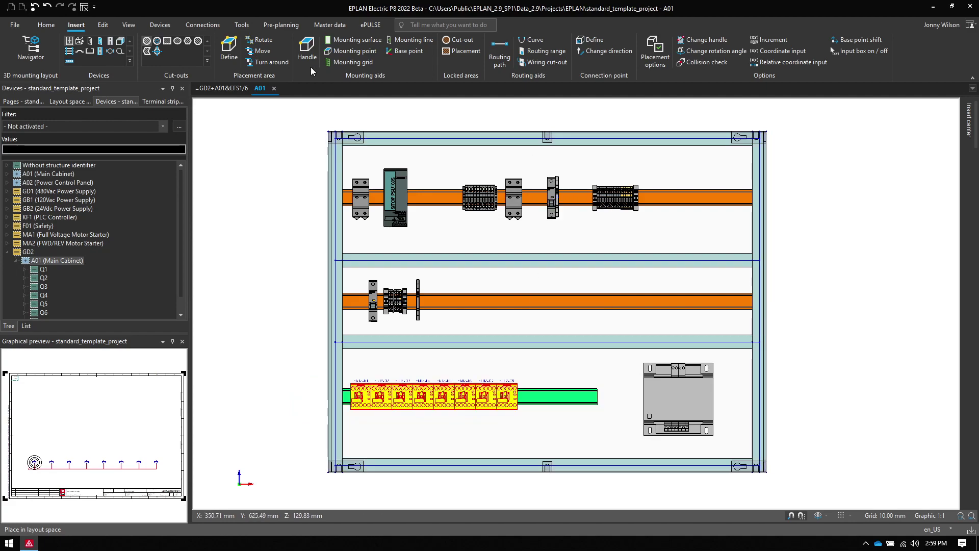
# Step: Route the contactor connections in the cabinet and trace the wires from the terminal strip to Q1 and onward between contactors
pyautogui.click(103, 25)
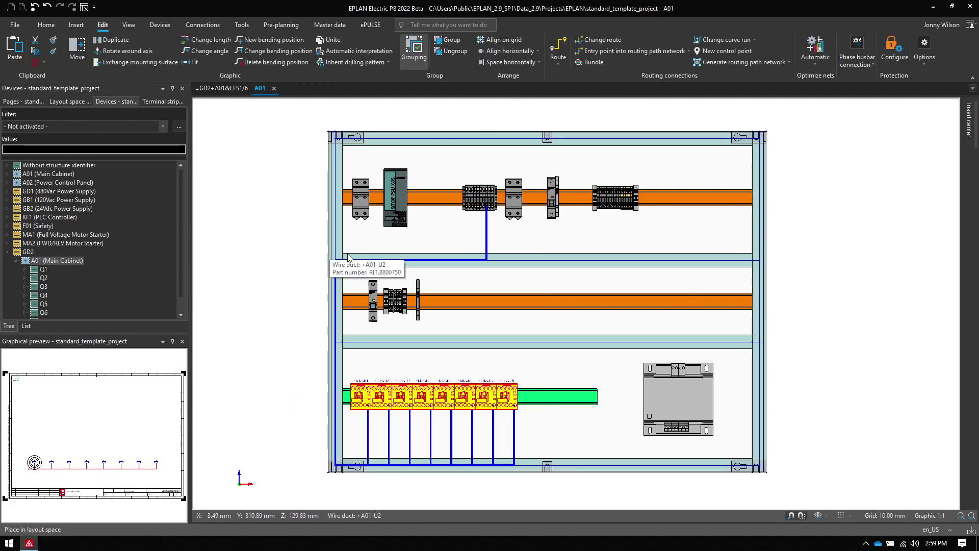
pyautogui.click(487, 229)
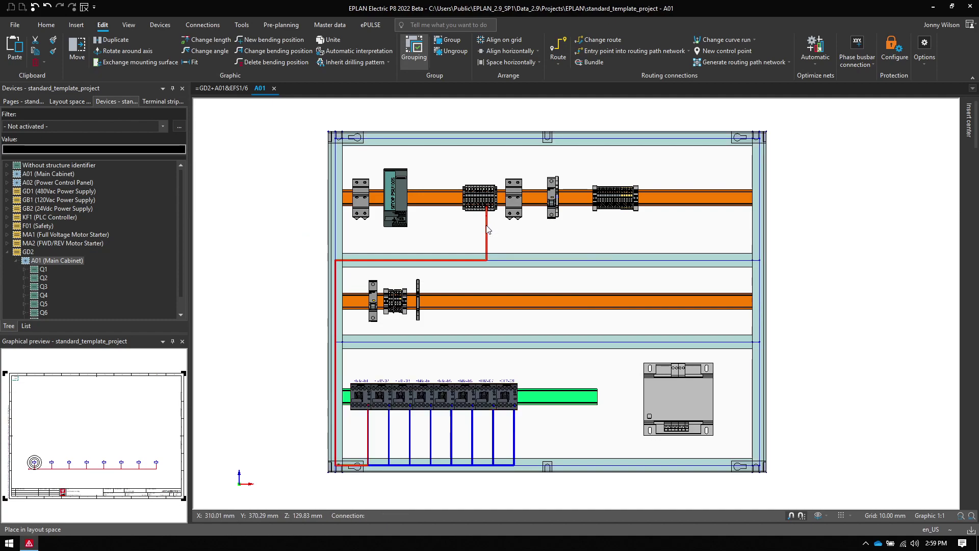
pyautogui.click(389, 431)
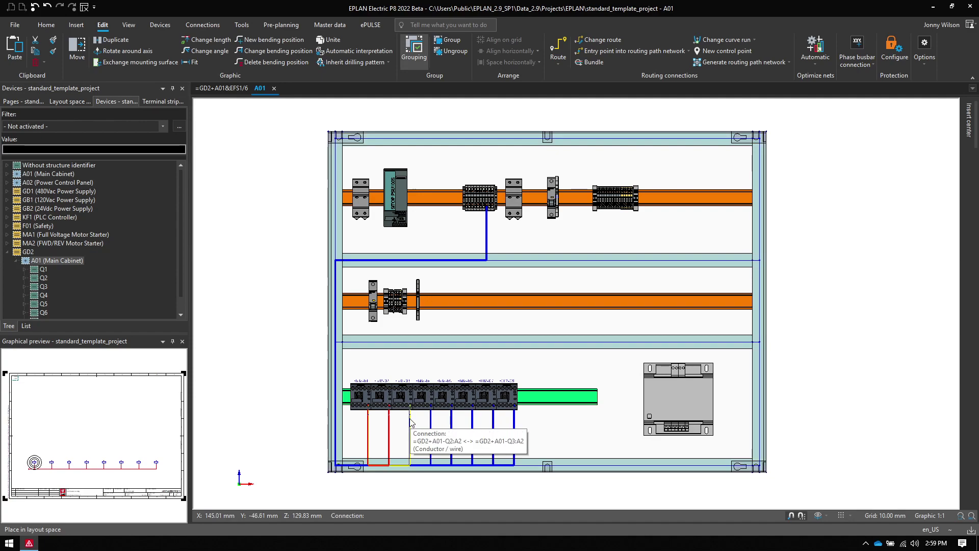
pyautogui.click(431, 421)
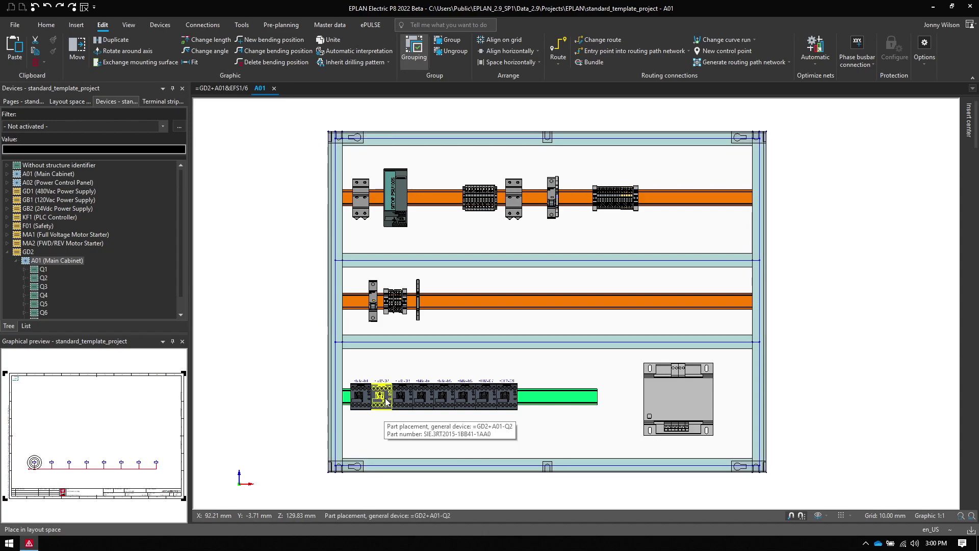
# Step: Move contactor Q2 from the lowest rail to the uppermost rail, between the power supply and the terminal strip
pyautogui.scroll(3, 378, 411)
pyautogui.scroll(-5, 381, 359)
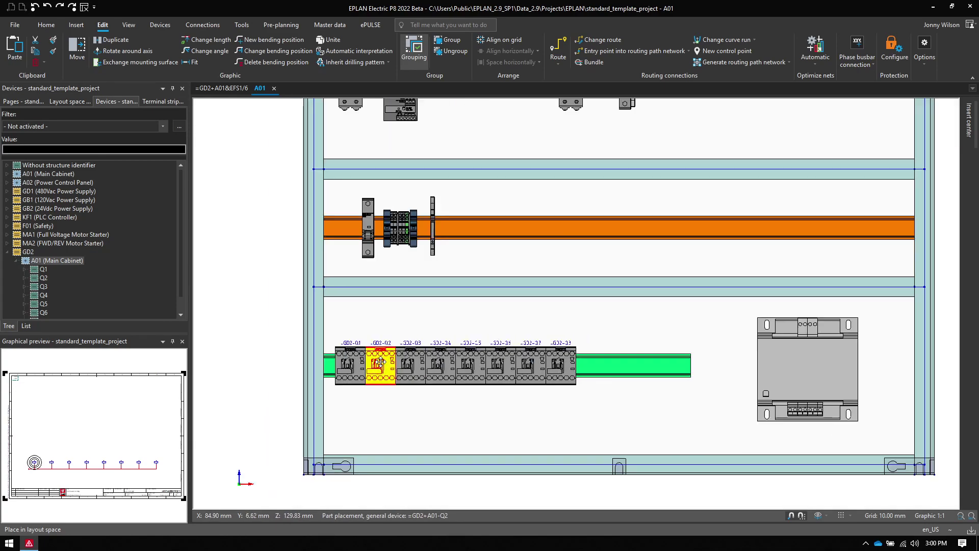
pyautogui.moveTo(380, 363); pyautogui.dragTo(402, 298)
pyautogui.click(438, 143)
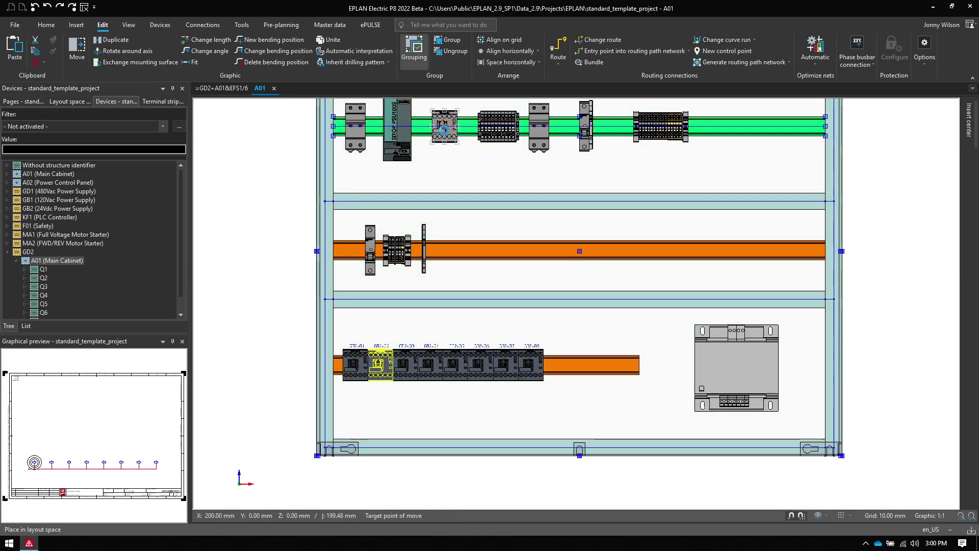
pyautogui.moveTo(463, 192); pyautogui.dragTo(449, 221, button='middle')
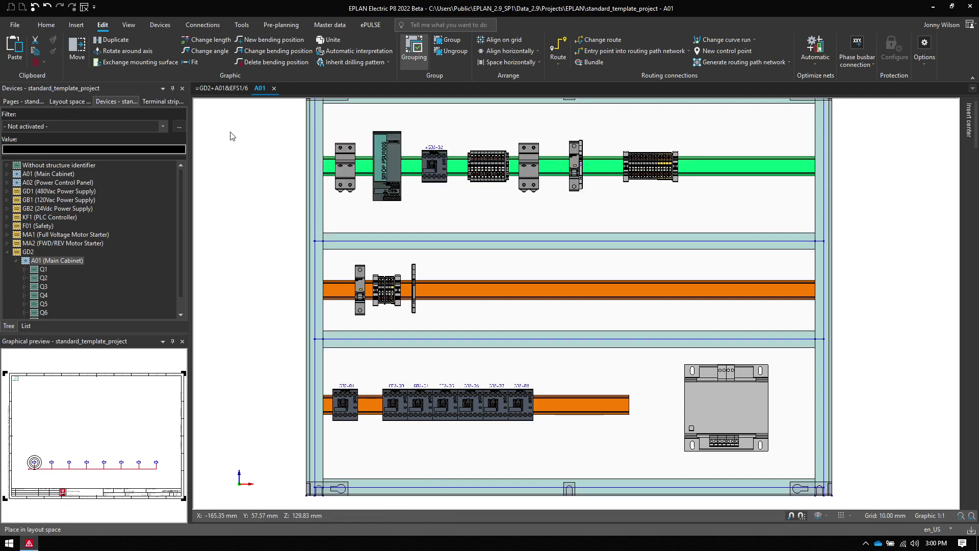
# Step: On the NetBased Wiring page, swap the columns of coils -Q1 and -Q2 and raise both above the other coils
pyautogui.click(225, 91)
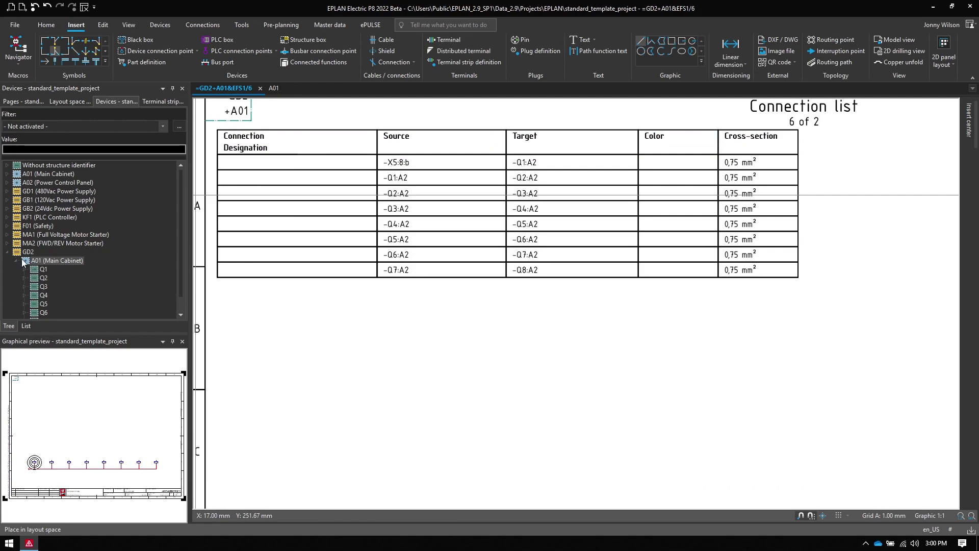
pyautogui.click(20, 101)
pyautogui.click(67, 306)
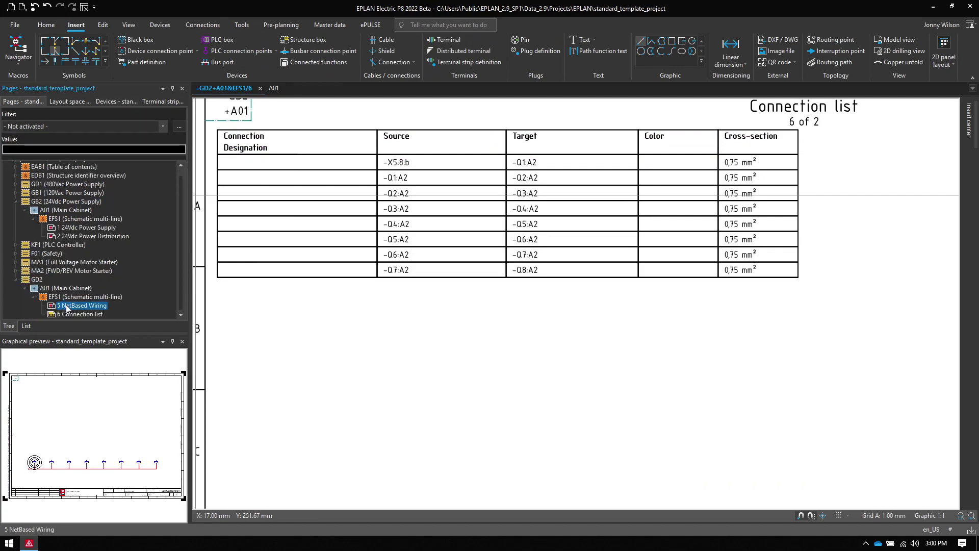
pyautogui.scroll(-5, 304, 306)
pyautogui.scroll(5, 350, 328)
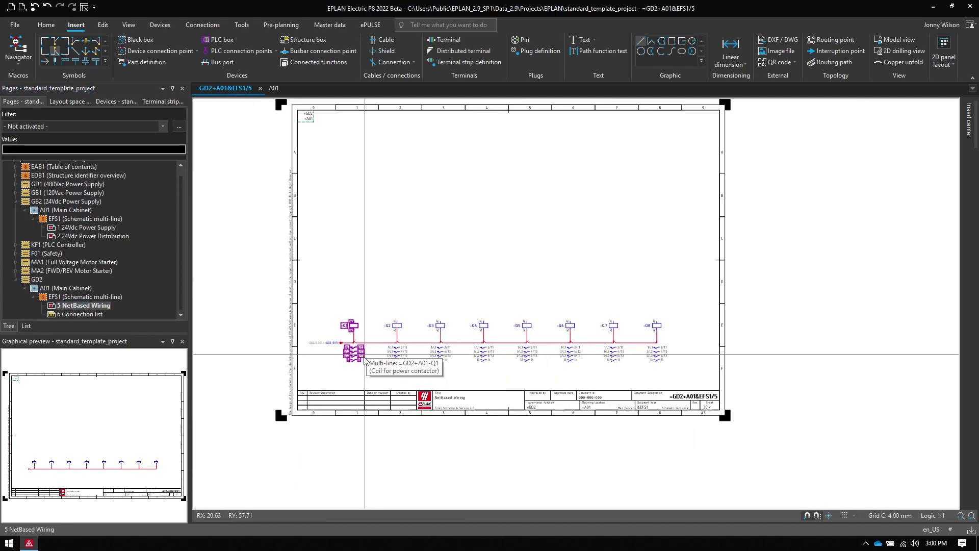
pyautogui.moveTo(295, 235); pyautogui.dragTo(483, 210)
pyautogui.click(469, 209)
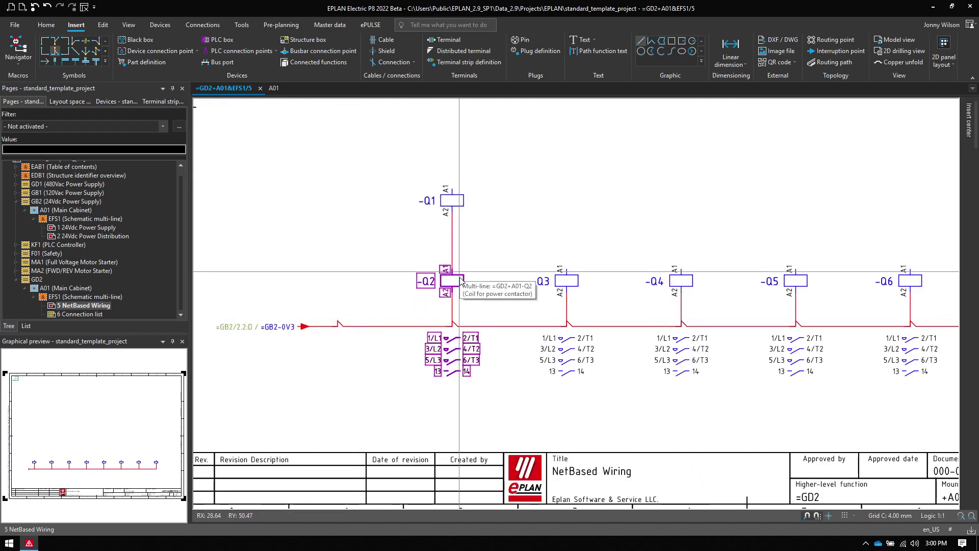
pyautogui.moveTo(410, 235); pyautogui.dragTo(347, 209)
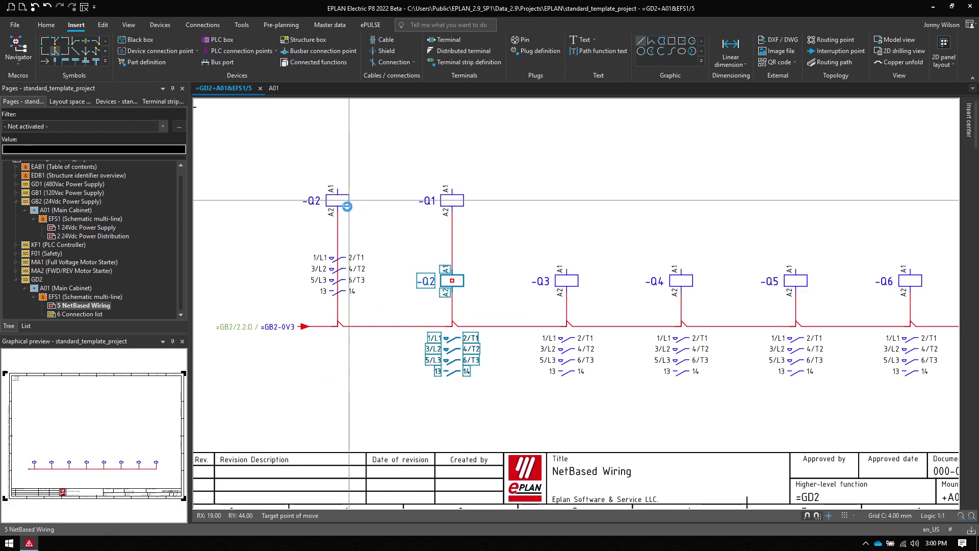
pyautogui.click(347, 207)
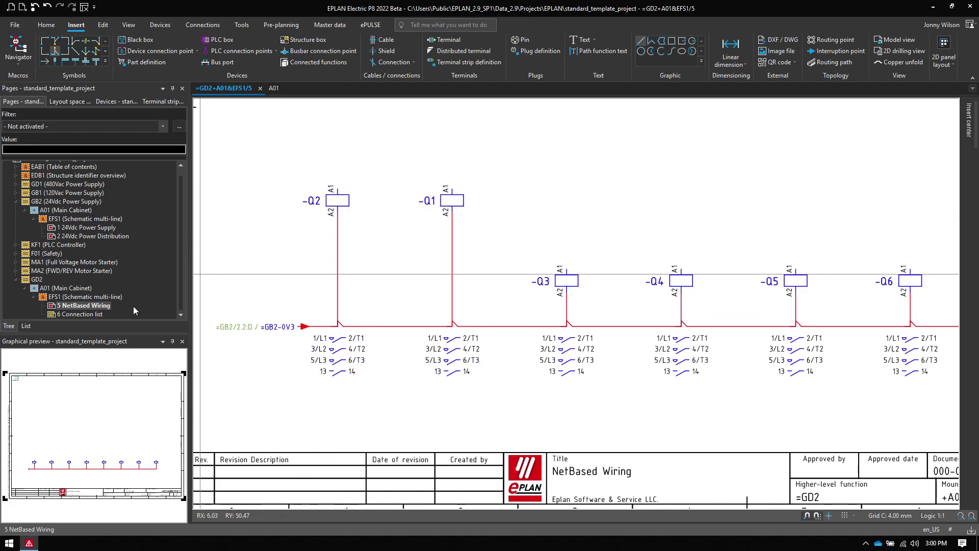
# Step: Open the Connection list page again and examine the sources and targets after the coil swap
pyautogui.click(73, 314)
pyautogui.scroll(3, 422, 207)
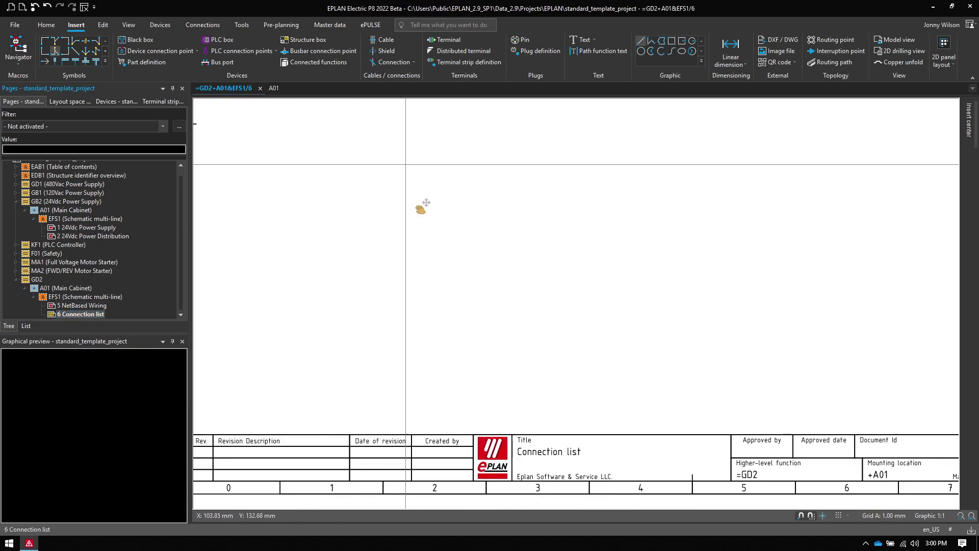
pyautogui.scroll(3, 580, 493)
pyautogui.scroll(1, 627, 172)
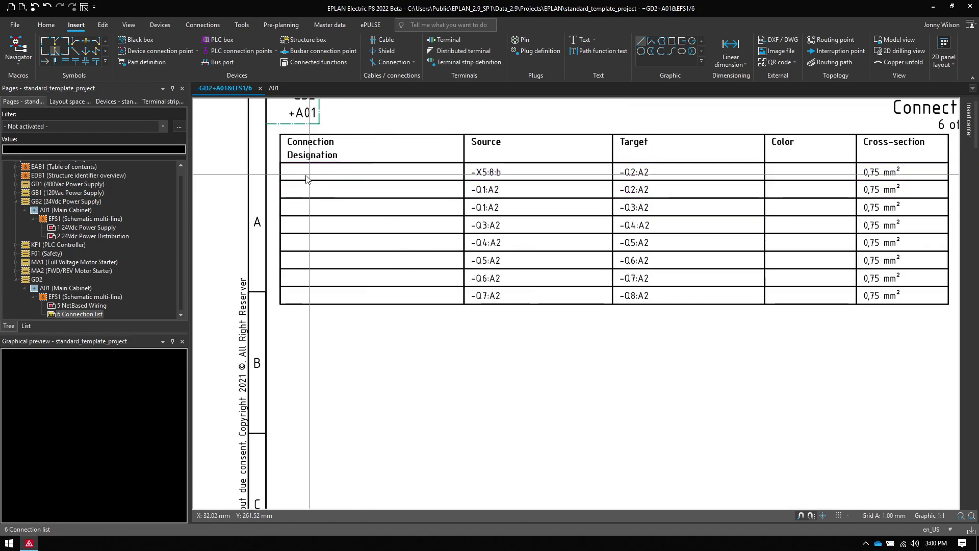
# Step: In the A01 cabinet layout, select all contactors on the lowest rail and route their connections
pyautogui.click(274, 88)
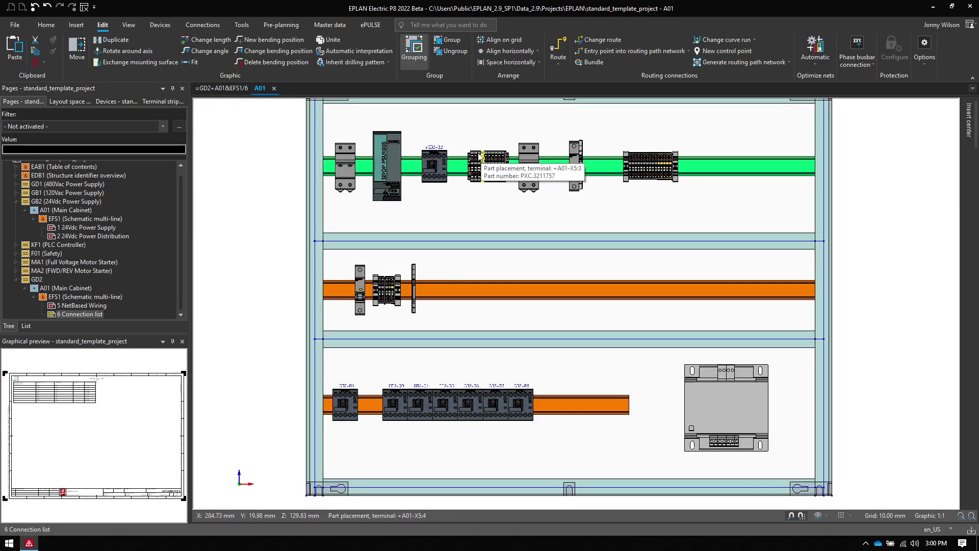
pyautogui.moveTo(279, 375); pyautogui.dragTo(540, 432)
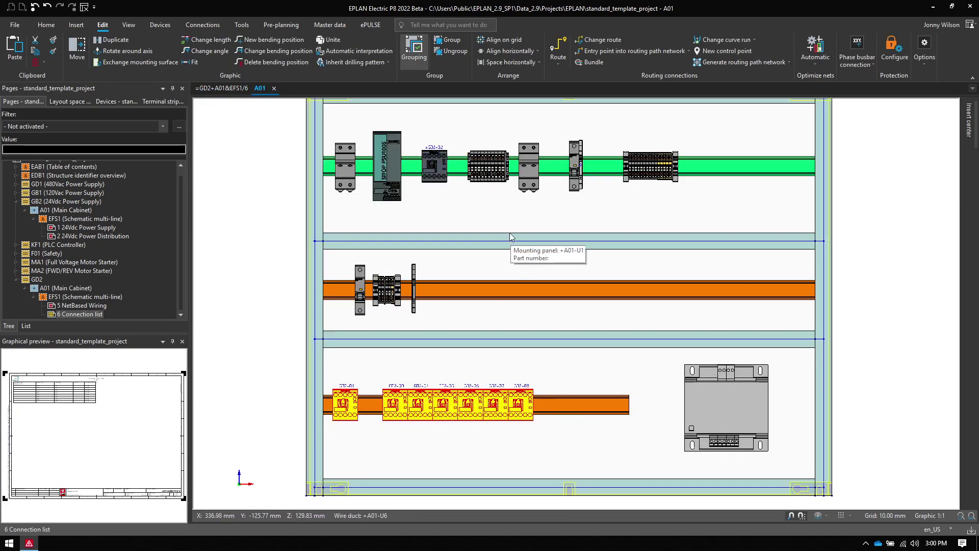
pyautogui.click(557, 50)
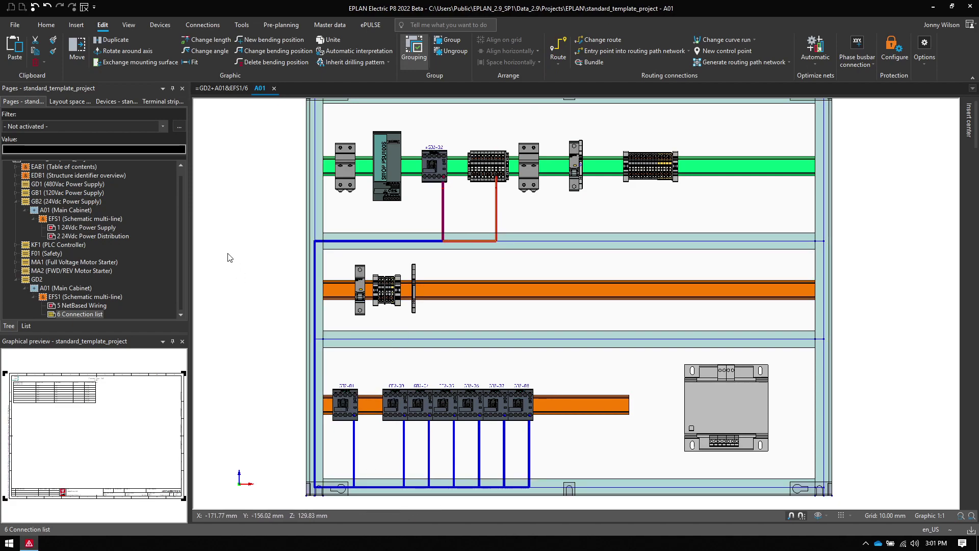
# Step: Undo the routing, the coil swap and the move of contactor Q2
pyautogui.click(48, 7)
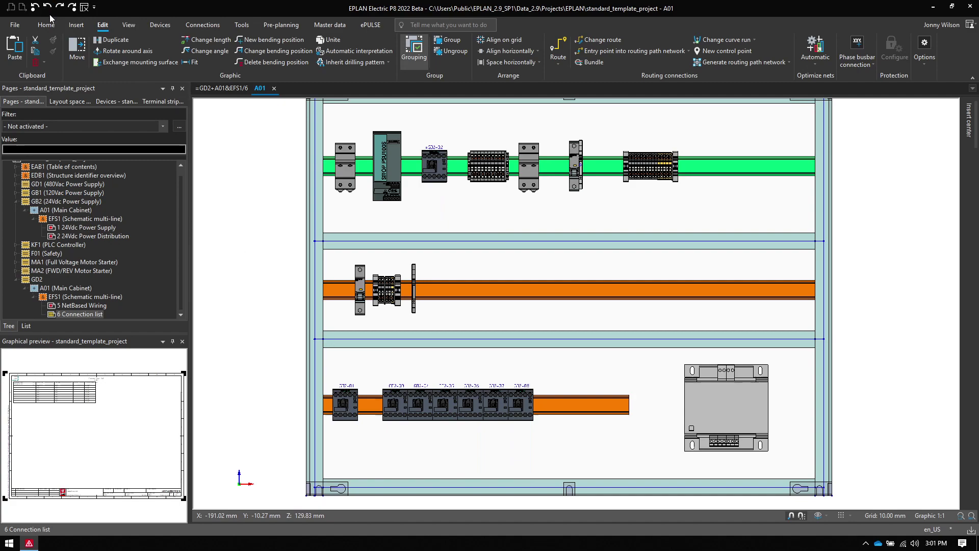
pyautogui.click(47, 7)
pyautogui.click(49, 8)
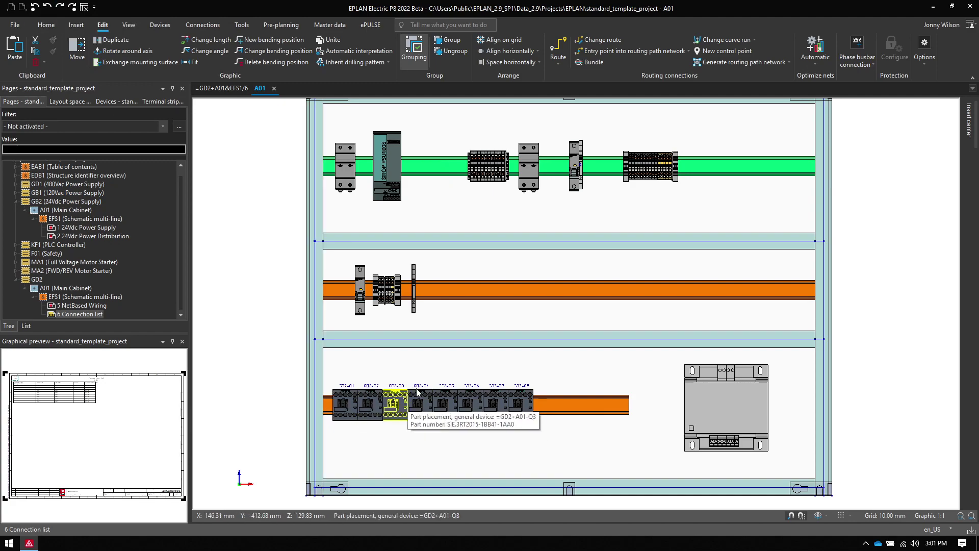
# Step: Open the NetBased Wiring page and follow the -0V3 interruption point to its counterpart on the 24Vdc Power Distribution page
pyautogui.doubleClick(84, 305)
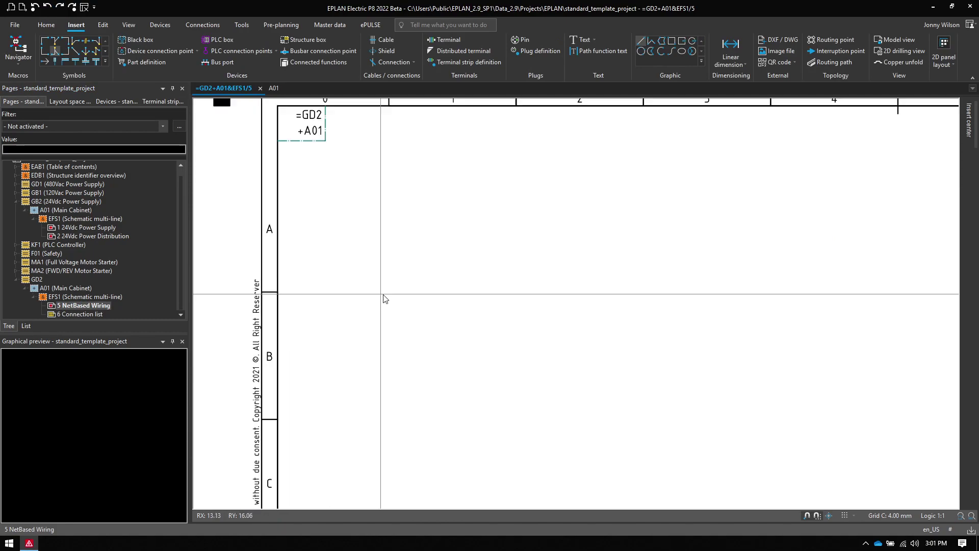
pyautogui.scroll(-3, 385, 298)
pyautogui.moveTo(469, 367); pyautogui.dragTo(474, 247, button='middle')
pyautogui.scroll(2, 505, 430)
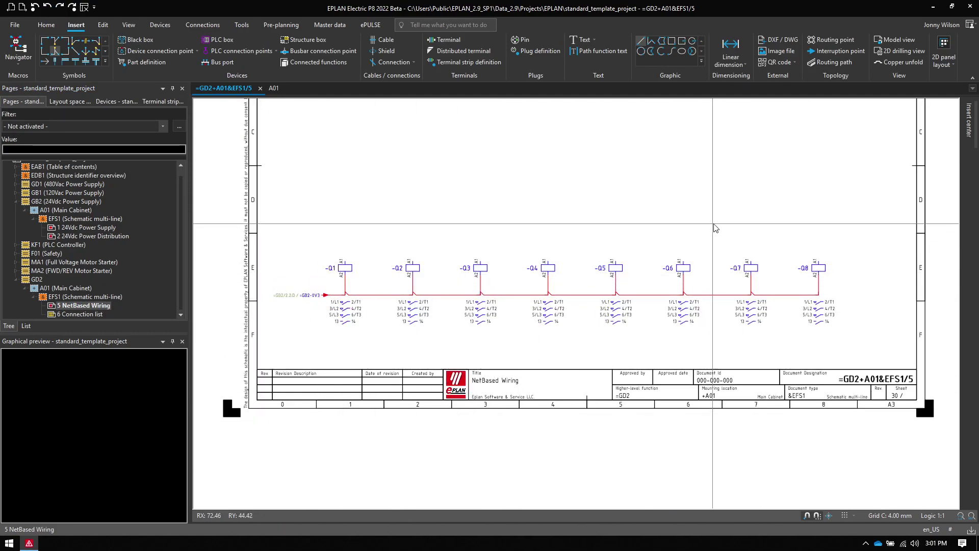
pyautogui.doubleClick(288, 299)
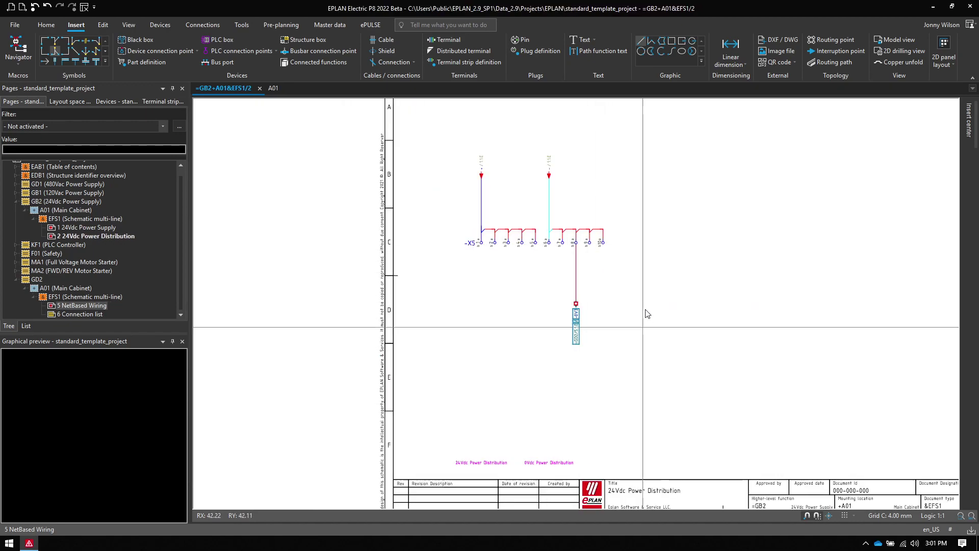
pyautogui.scroll(3, 632, 219)
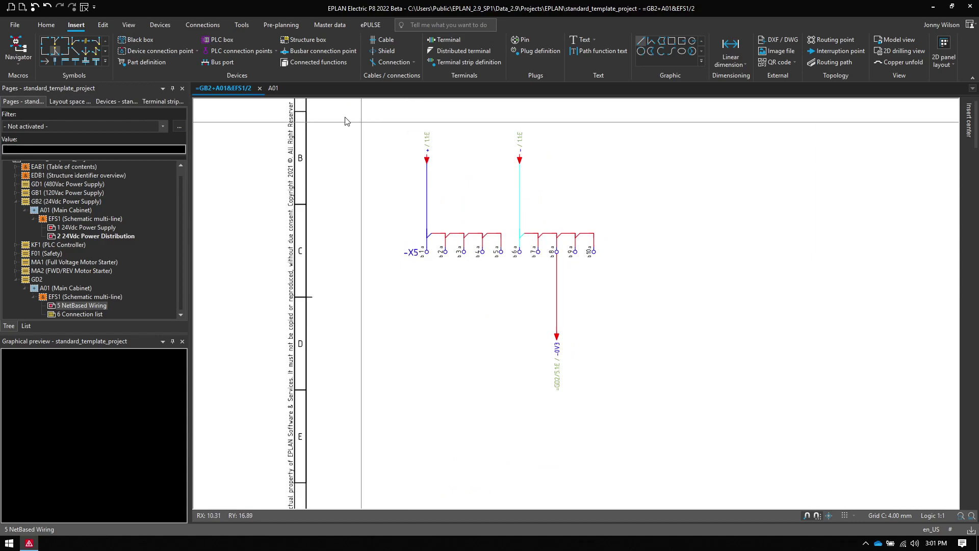
# Step: Insert a net definition point on the wire between terminal -X5:8 and the -0V3 interruption point, with net name 0V3
pyautogui.click(414, 61)
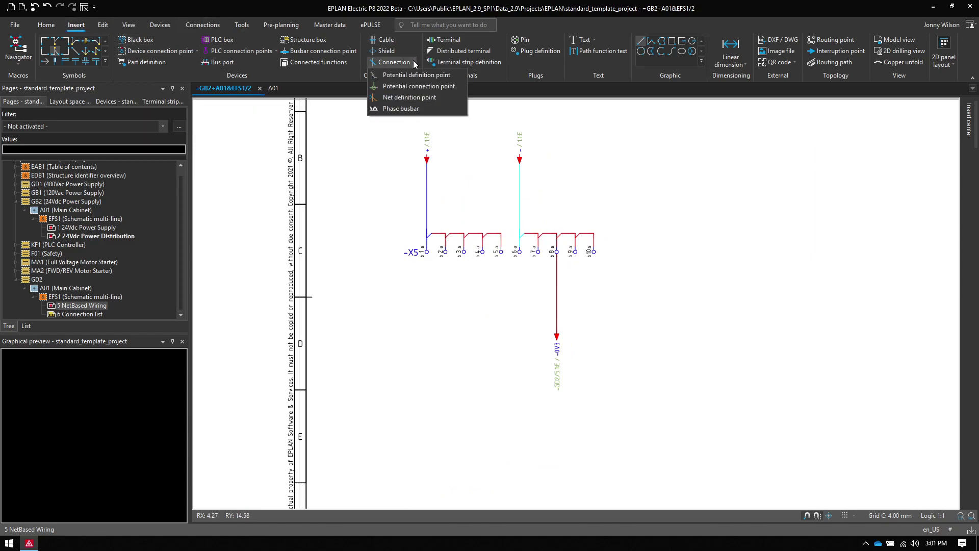
pyautogui.click(425, 97)
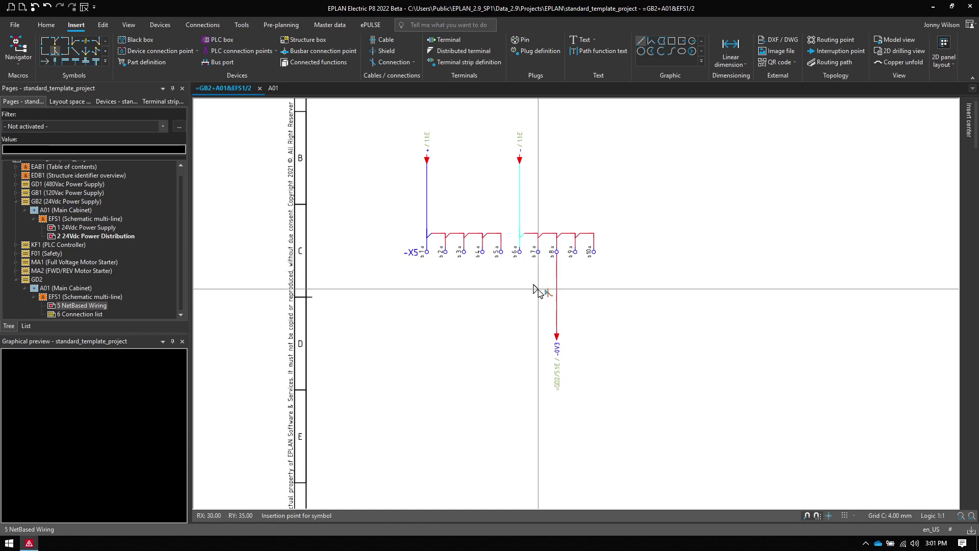
pyautogui.scroll(2, 538, 289)
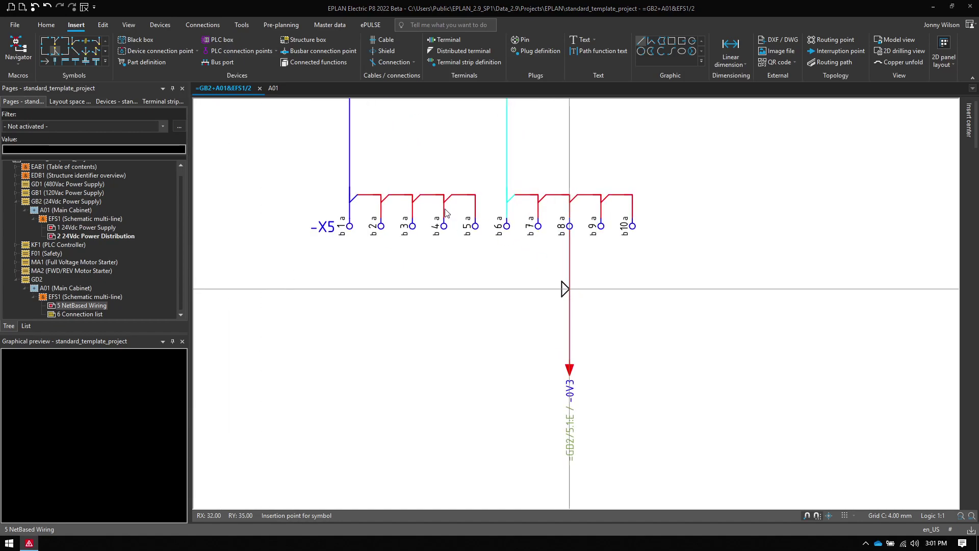
pyautogui.click(569, 289)
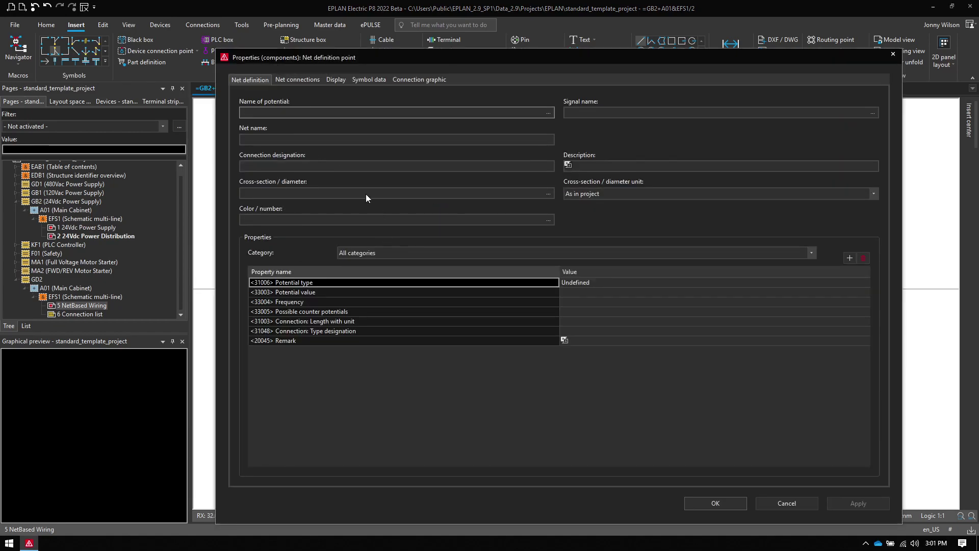
pyautogui.click(338, 139)
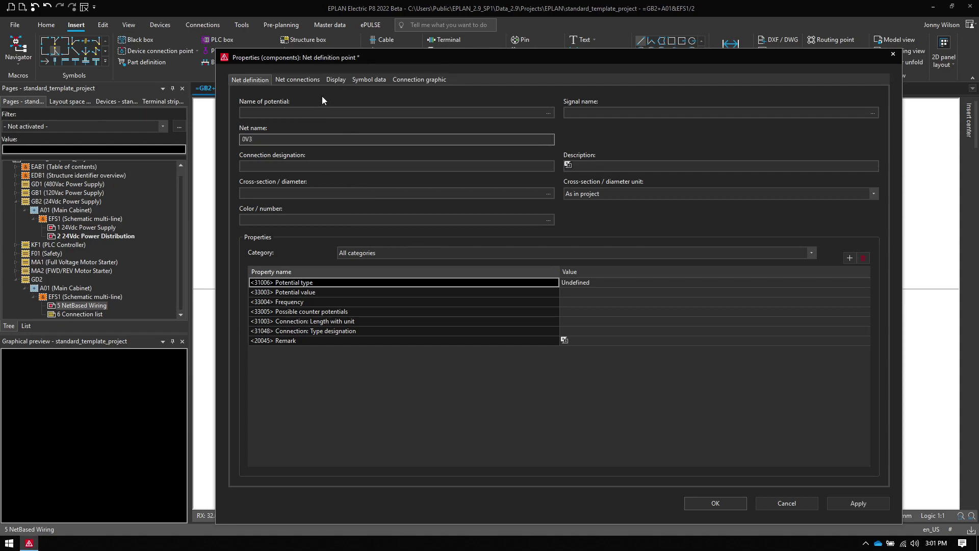
# Step: Create a daisy chain in the net connections from -X5:8:b through the A2 points of -Q2, -Q1 and -Q3 to -Q8, in that order
pyautogui.click(307, 82)
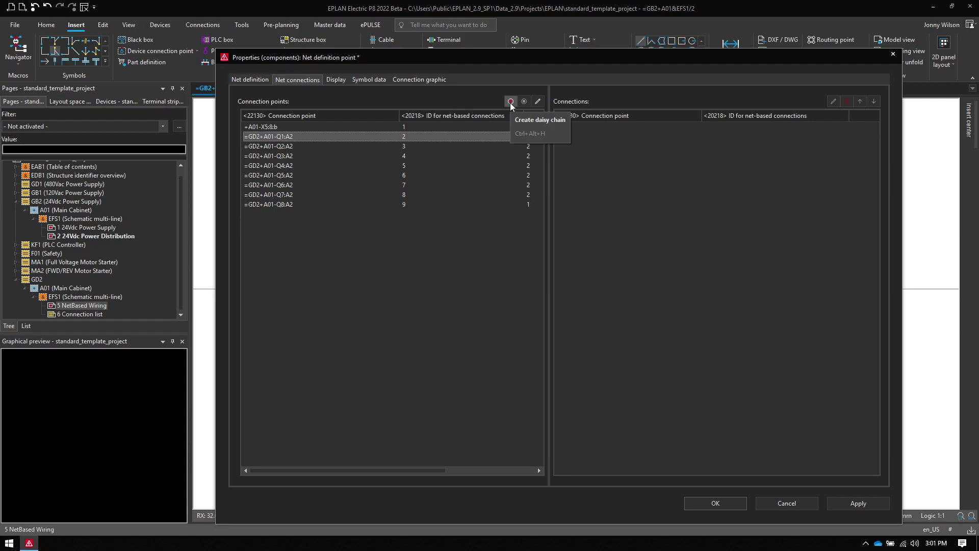
pyautogui.click(428, 127)
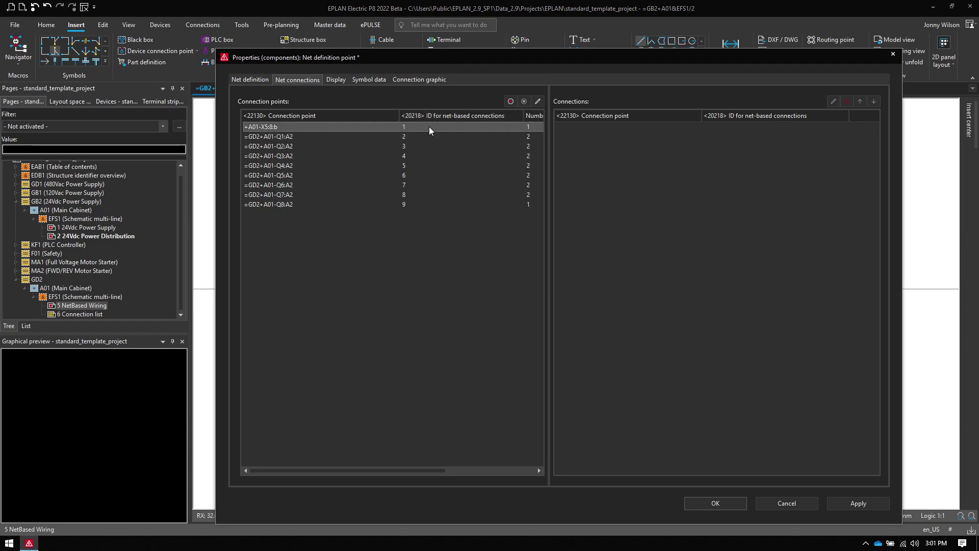
pyautogui.click(375, 128)
pyautogui.click(288, 146)
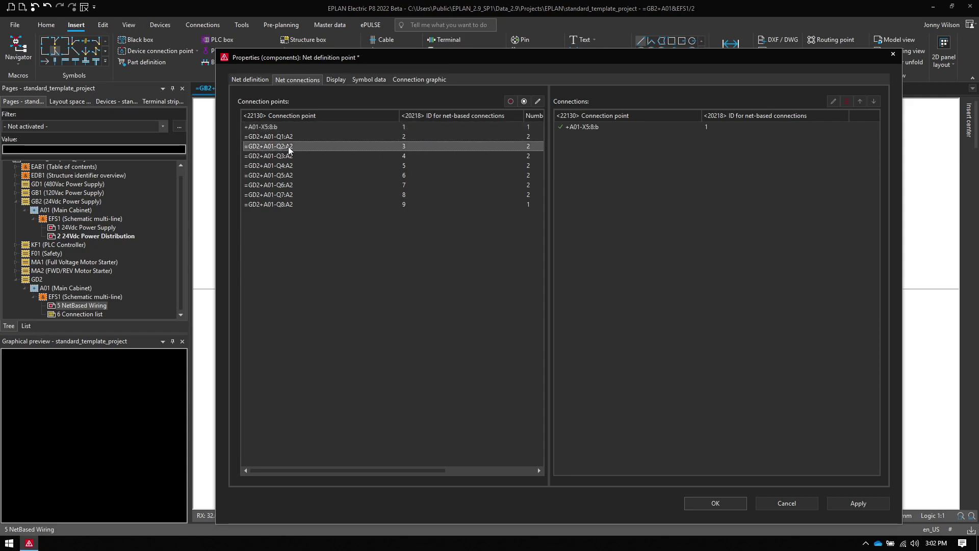
pyautogui.click(289, 136)
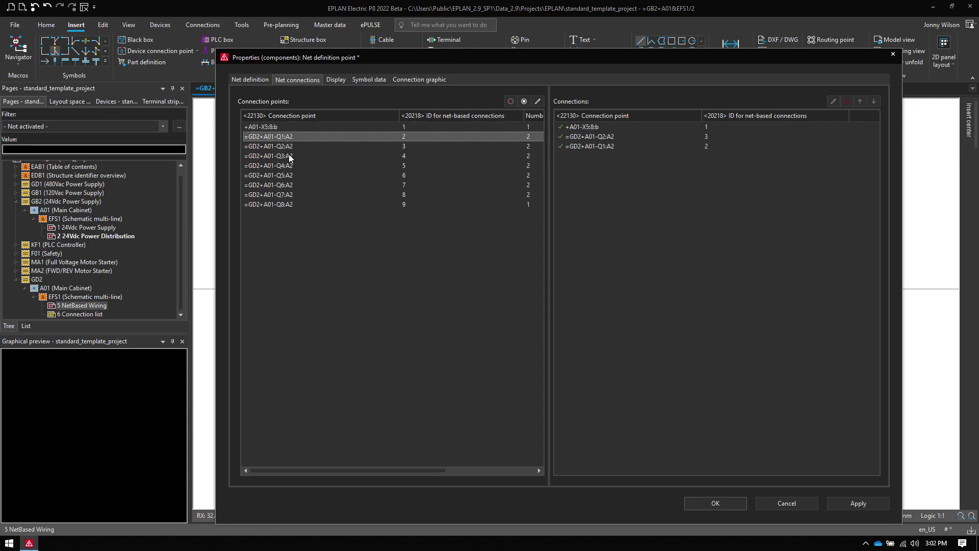
pyautogui.click(289, 156)
pyautogui.click(290, 165)
pyautogui.click(289, 175)
pyautogui.click(289, 184)
pyautogui.click(289, 195)
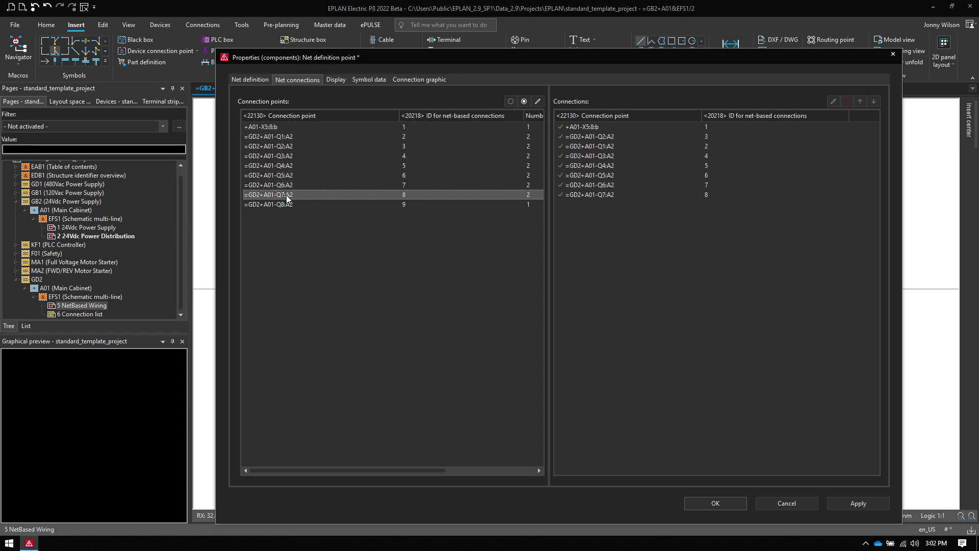
pyautogui.click(289, 204)
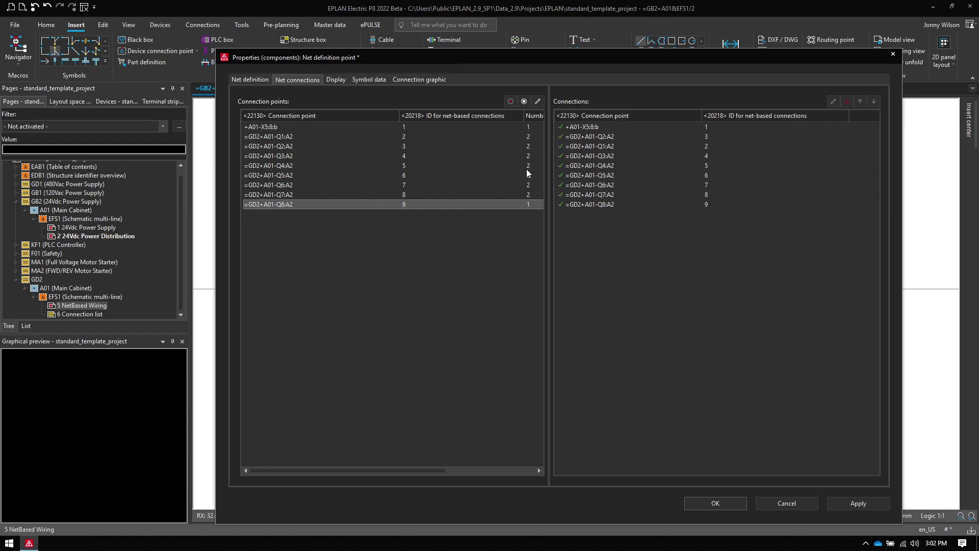
pyautogui.click(733, 502)
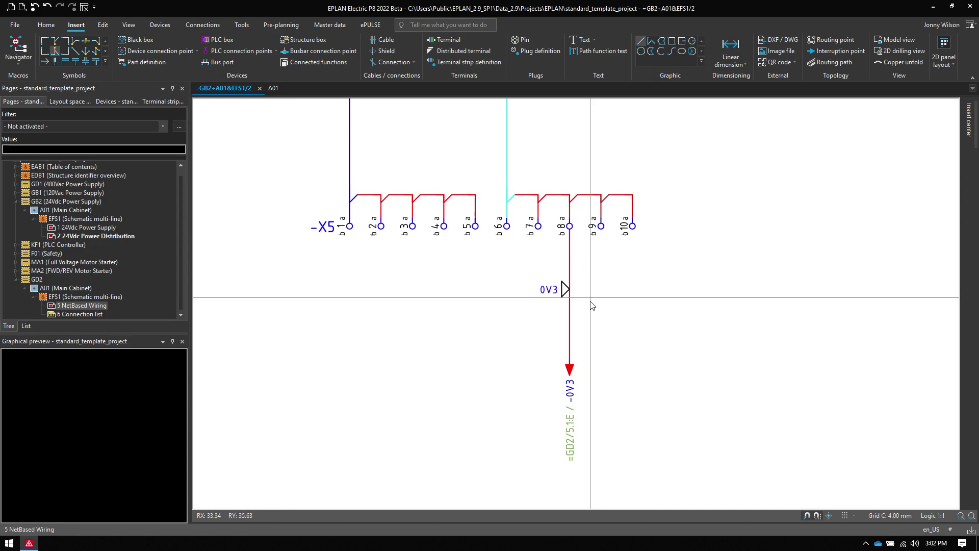
# Step: Follow the -0V3 interruption point to the NetBased Wiring page and examine the junctions beneath the contactor coils
pyautogui.doubleClick(569, 416)
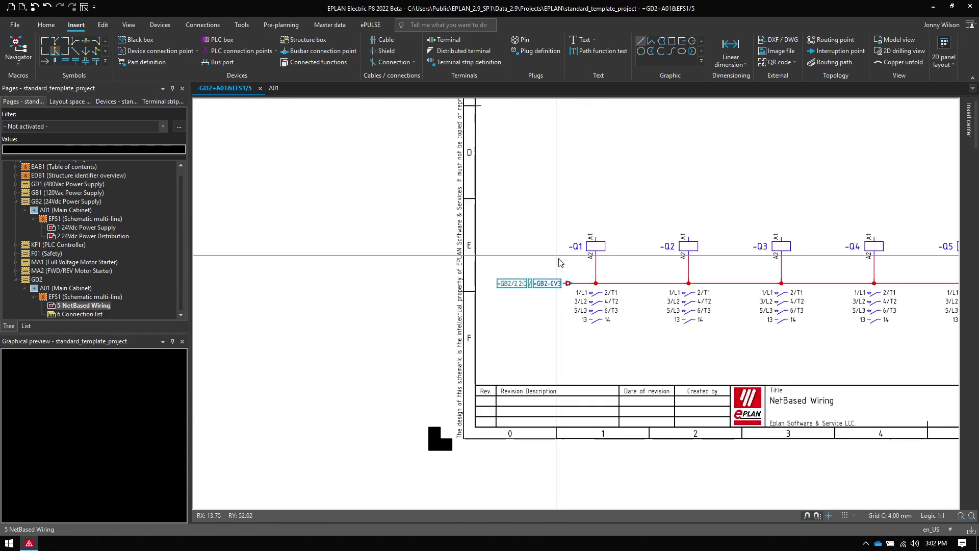
pyautogui.scroll(-1, 559, 262)
pyautogui.scroll(3, 430, 283)
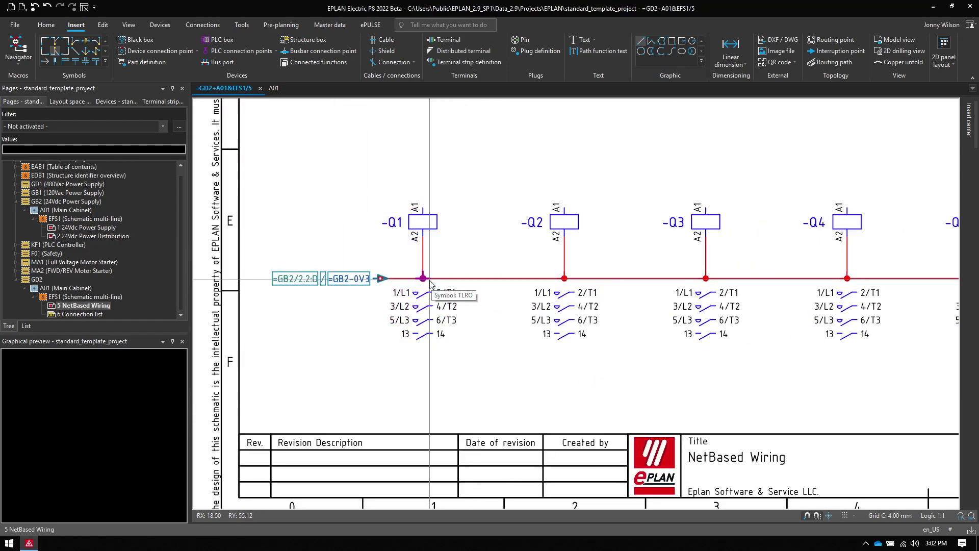
pyautogui.scroll(-2, 489, 275)
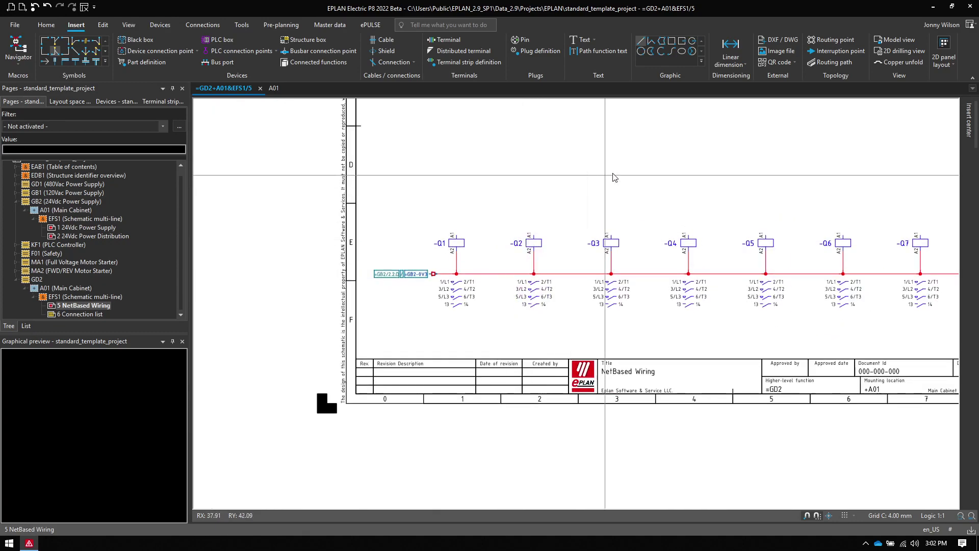
pyautogui.moveTo(627, 170); pyautogui.dragTo(520, 177, button='middle')
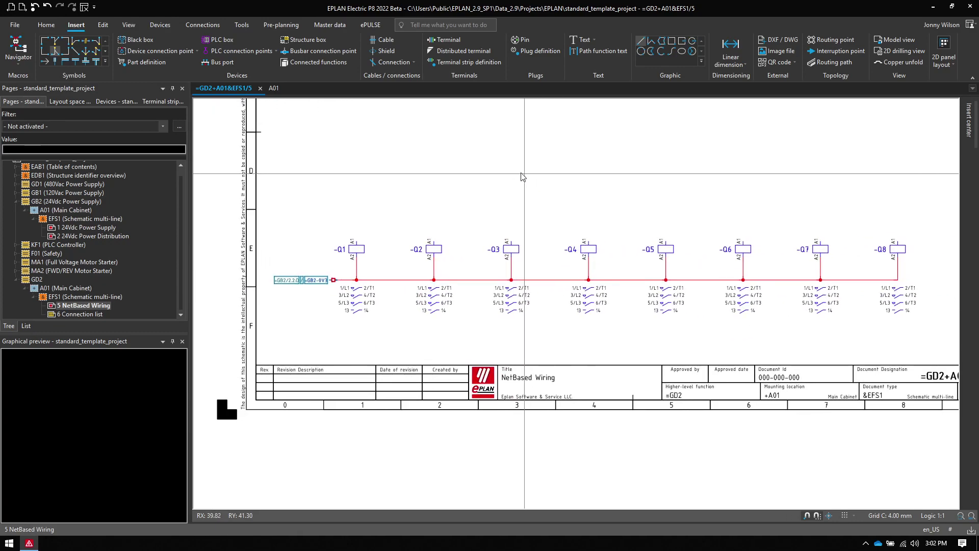
# Step: In the A01 cabinet, move contactor Q2 to the uppermost rail between power supply and terminal strip, and route the connections of all contactors
pyautogui.click(273, 88)
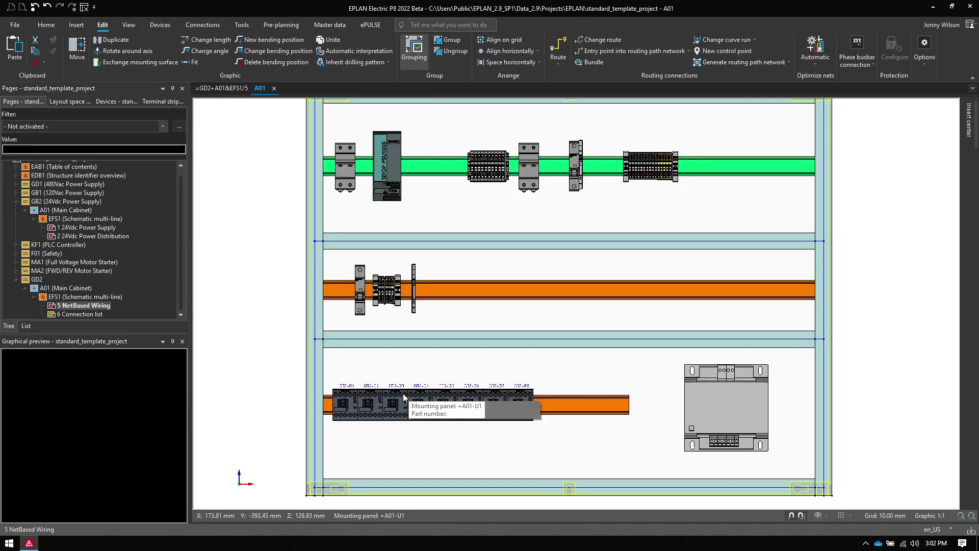
pyautogui.moveTo(372, 408); pyautogui.dragTo(439, 167)
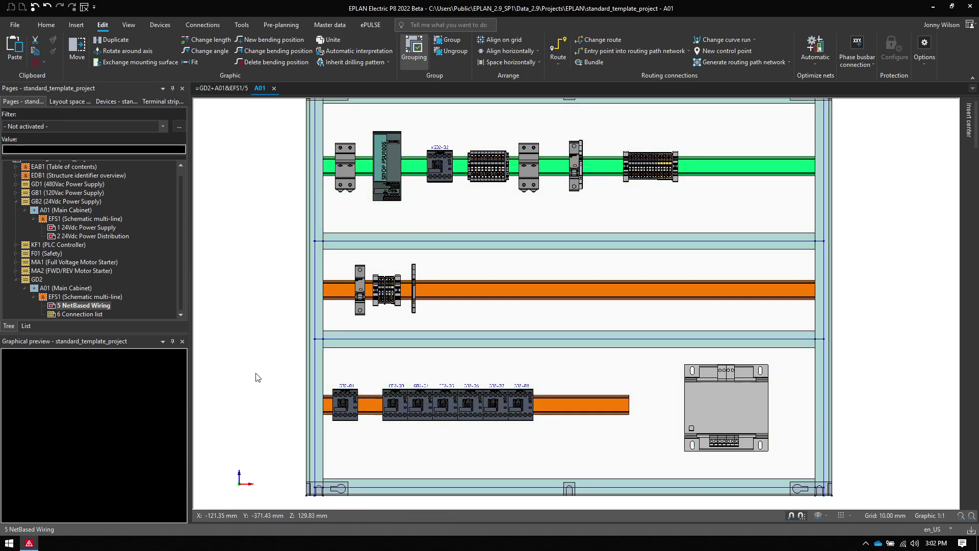
pyautogui.moveTo(255, 373); pyautogui.dragTo(553, 438)
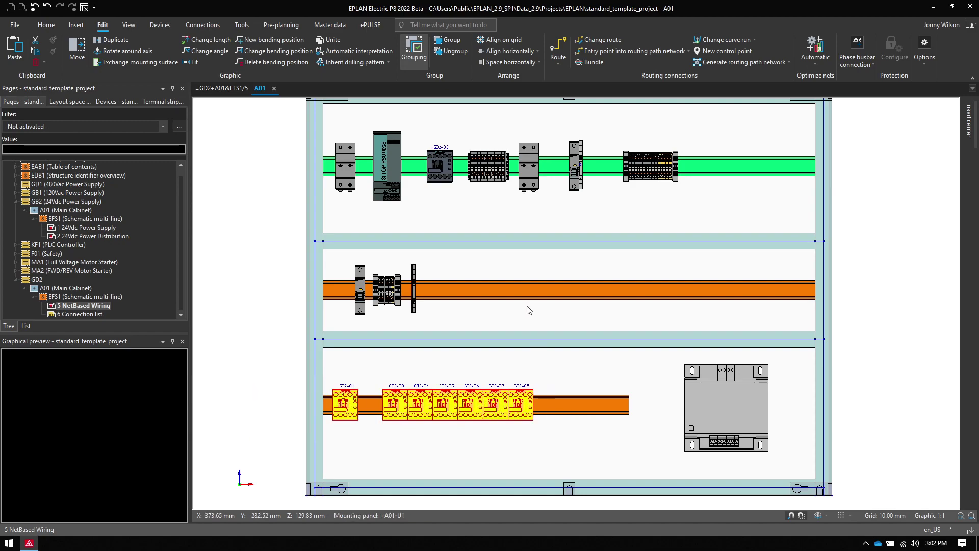
pyautogui.keyDown('ctrl'); pyautogui.click(440, 166); pyautogui.keyUp('ctrl')
pyautogui.click(558, 50)
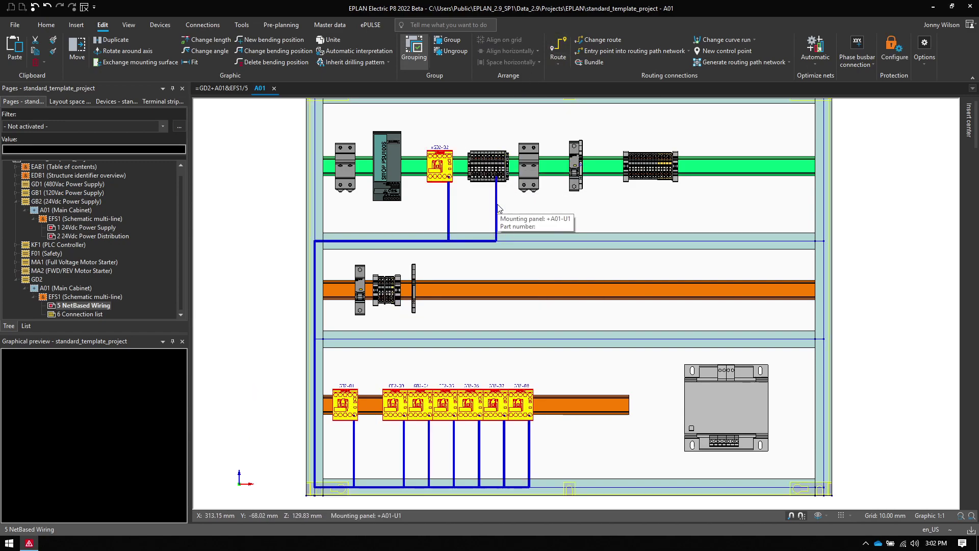
pyautogui.press('Escape')
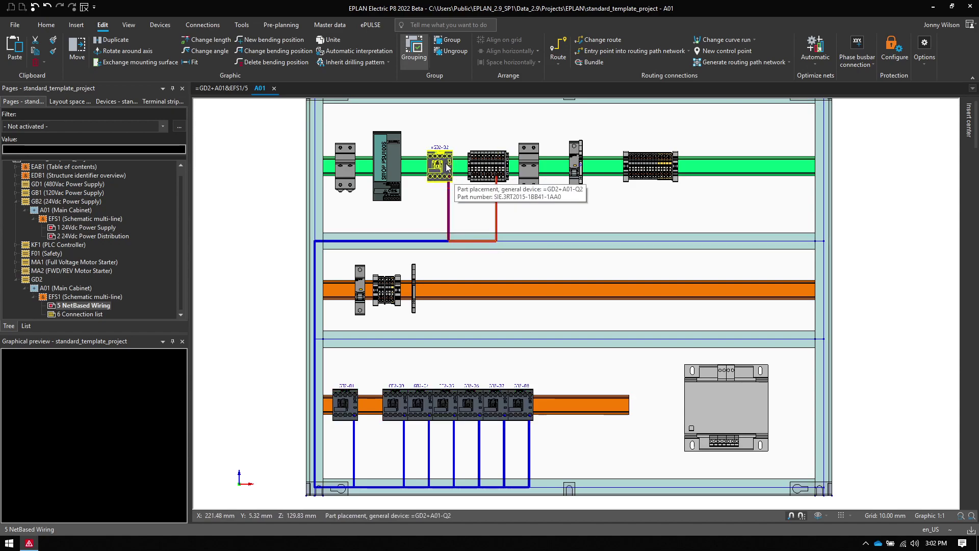
pyautogui.click(329, 444)
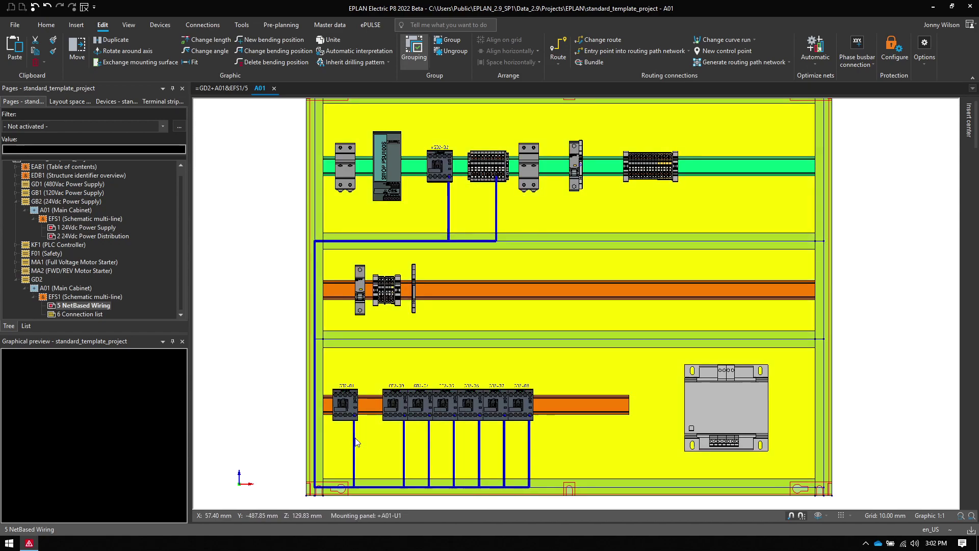
pyautogui.press('Escape')
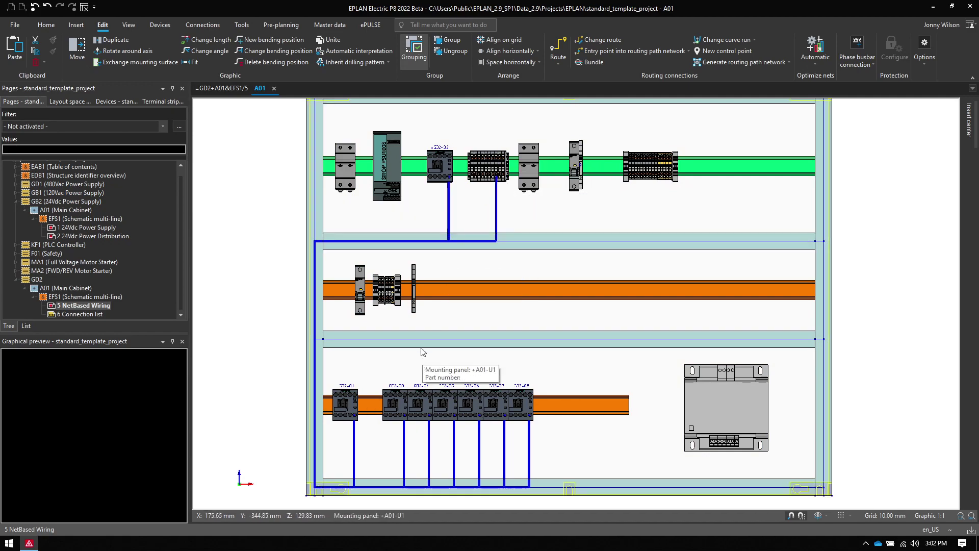
# Step: Undo the project actions back through the net definition point insertion, and return to the NetBased Wiring page
pyautogui.click(38, 9)
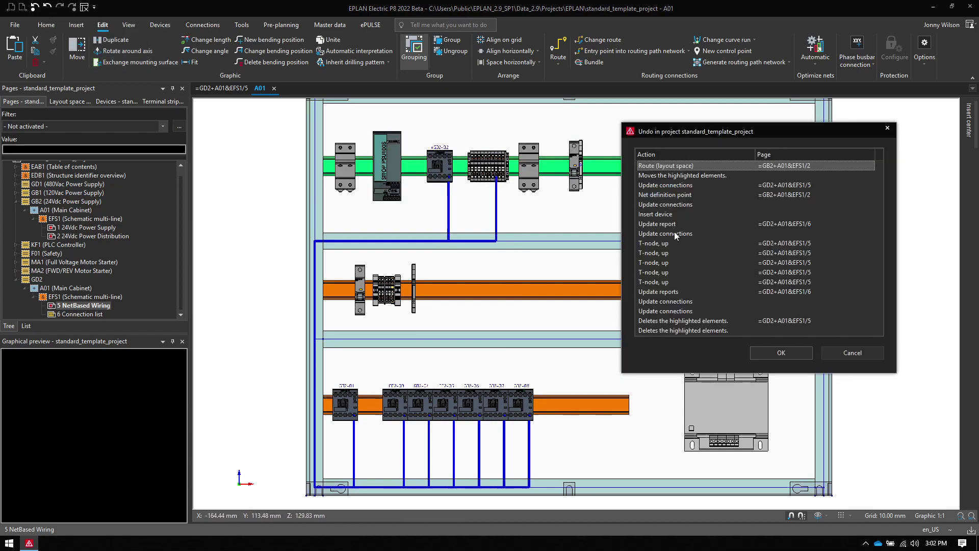
pyautogui.click(683, 195)
pyautogui.click(766, 352)
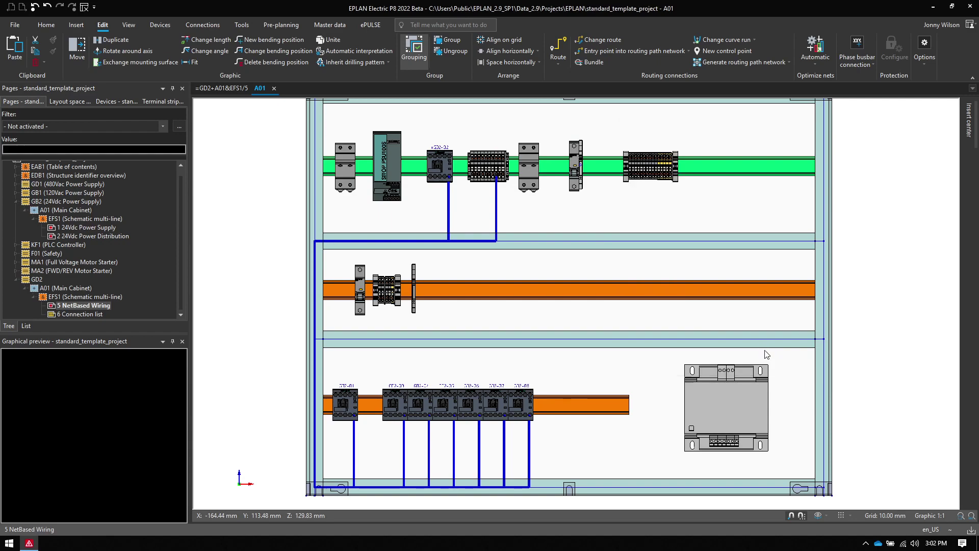
pyautogui.click(228, 88)
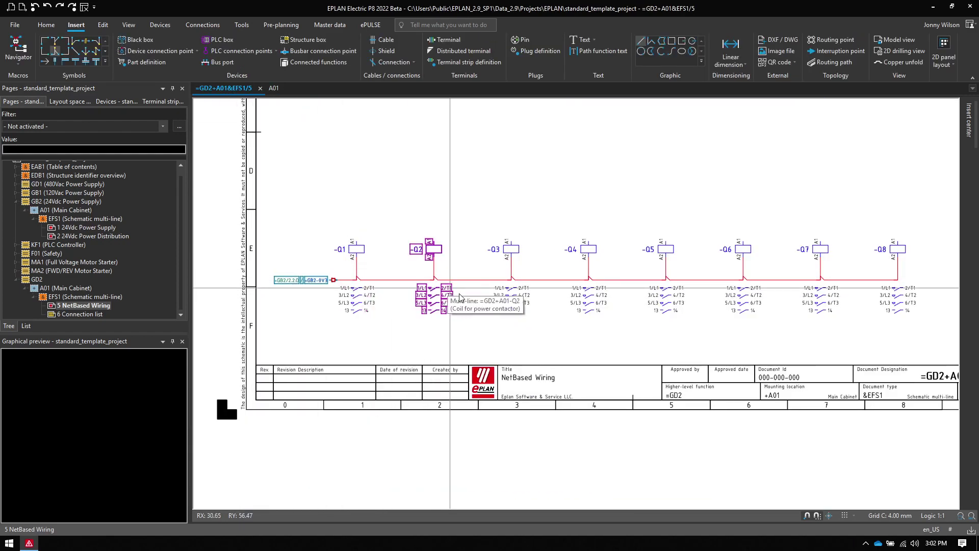
# Step: In the A01 cabinet, move contactor Q2 to the uppermost rail between the power supply and the terminal strip
pyautogui.click(274, 88)
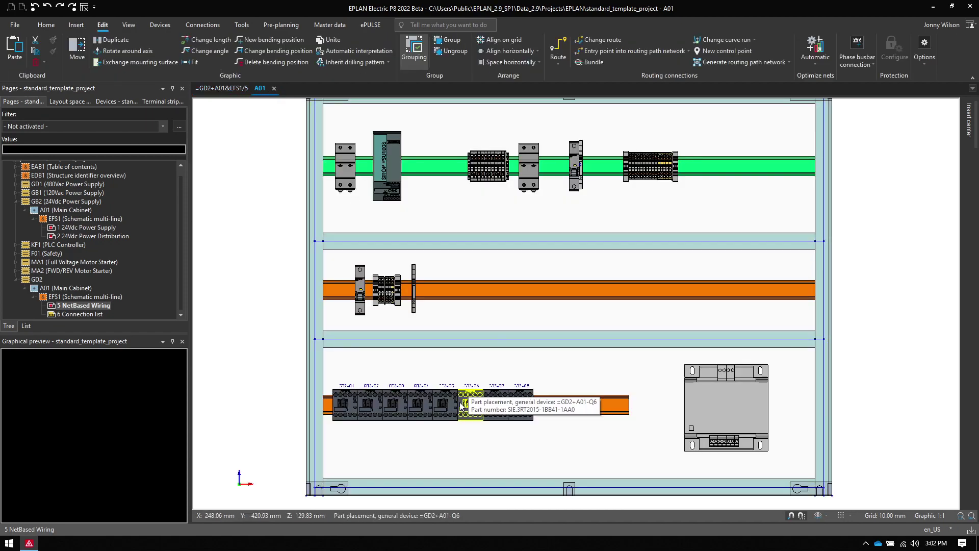
pyautogui.moveTo(370, 404); pyautogui.dragTo(437, 168)
pyautogui.moveTo(328, 213); pyautogui.dragTo(327, 214)
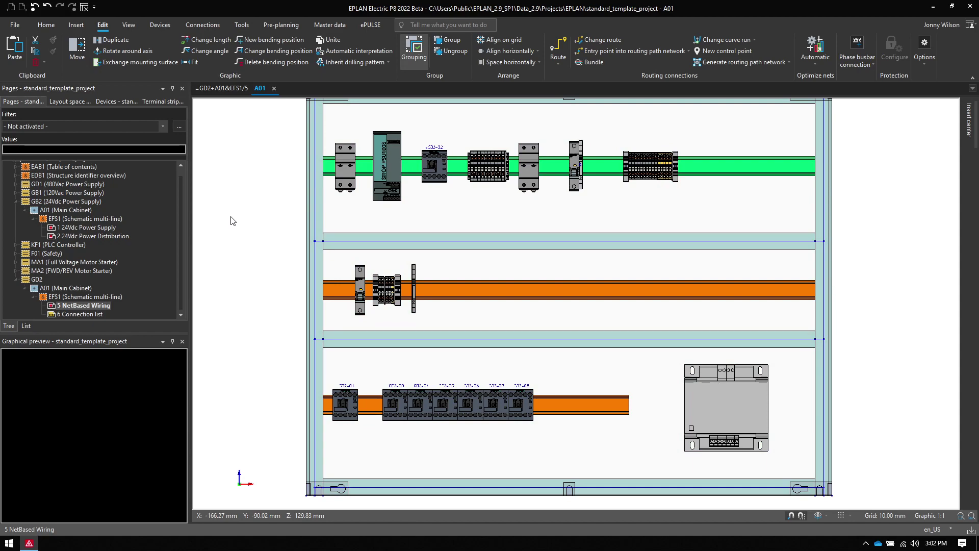
# Step: Optimize the net of contactor Q2 automatically, accept the previewed result, and select the connection between -X5:8:b and -Q2:A2
pyautogui.click(429, 178)
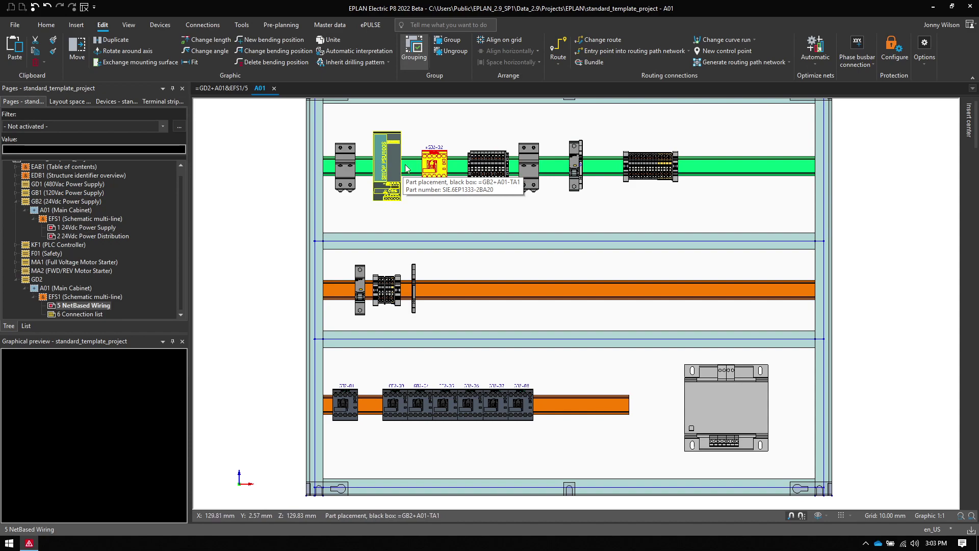
pyautogui.click(816, 47)
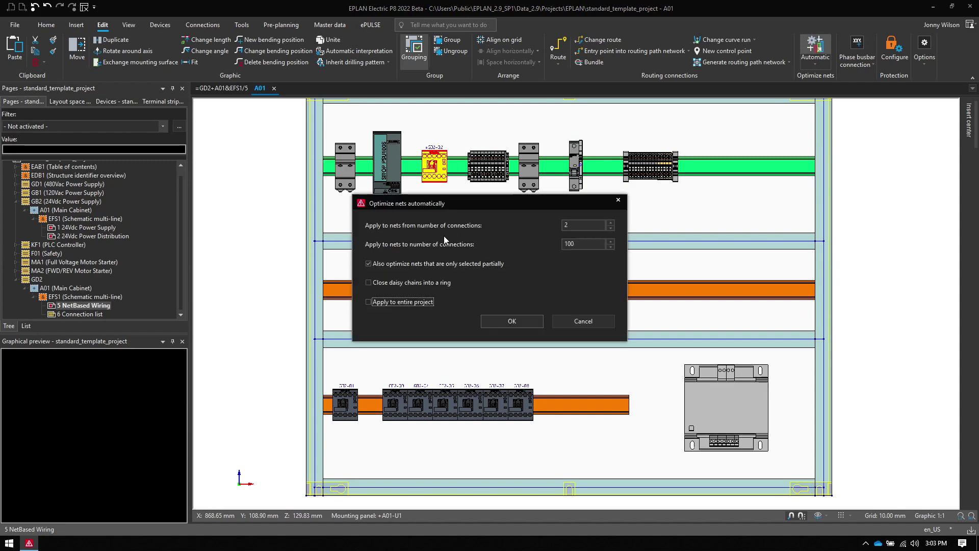
pyautogui.click(518, 320)
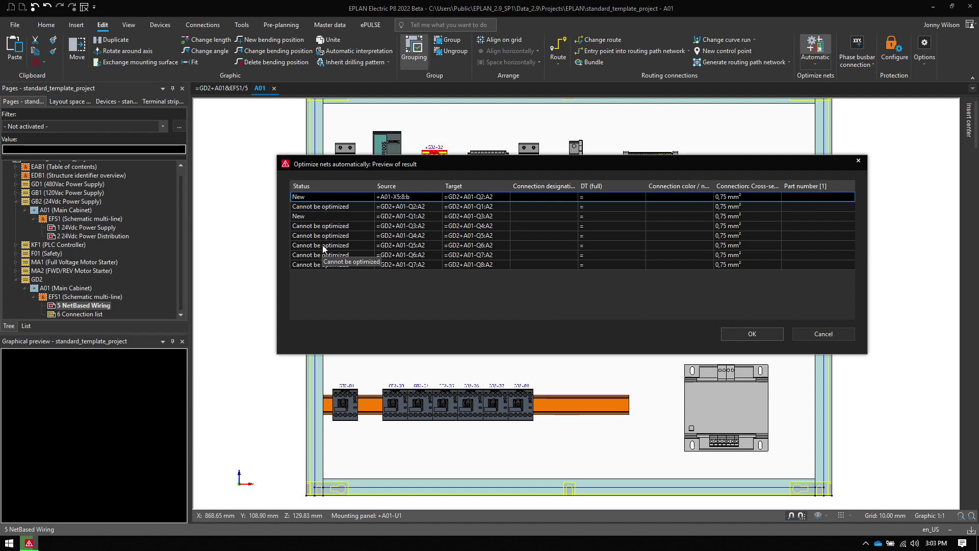
pyautogui.click(750, 334)
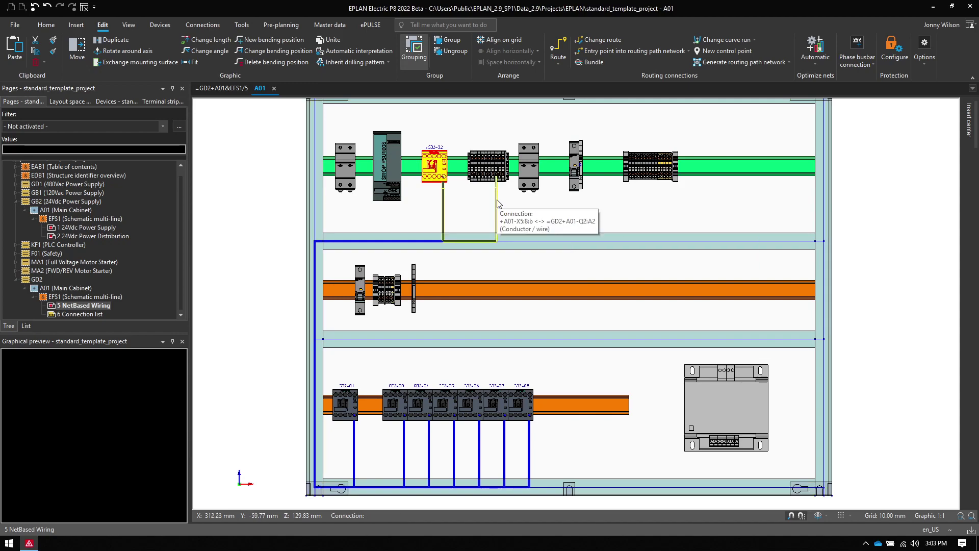
pyautogui.click(496, 206)
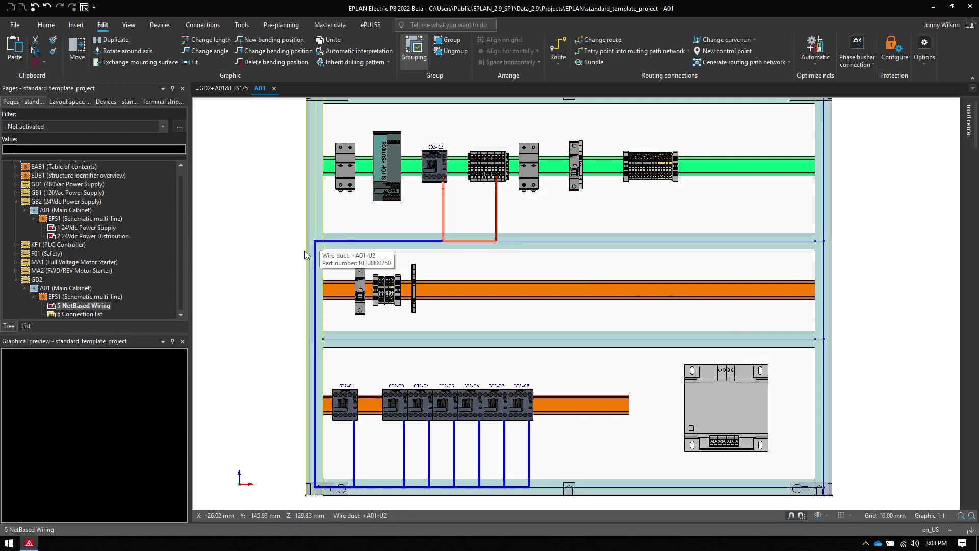
# Step: Move contactor Q7 to the middle rail and contactor Q5 to the uppermost rail, beyond its last terminal strip
pyautogui.moveTo(496, 404); pyautogui.dragTo(512, 289)
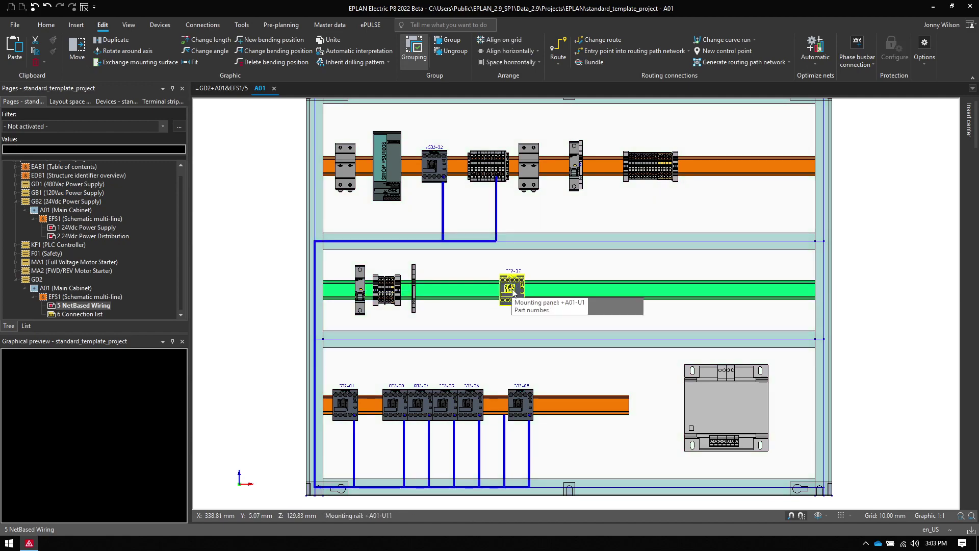
pyautogui.moveTo(447, 403); pyautogui.dragTo(730, 189)
pyautogui.click(760, 161)
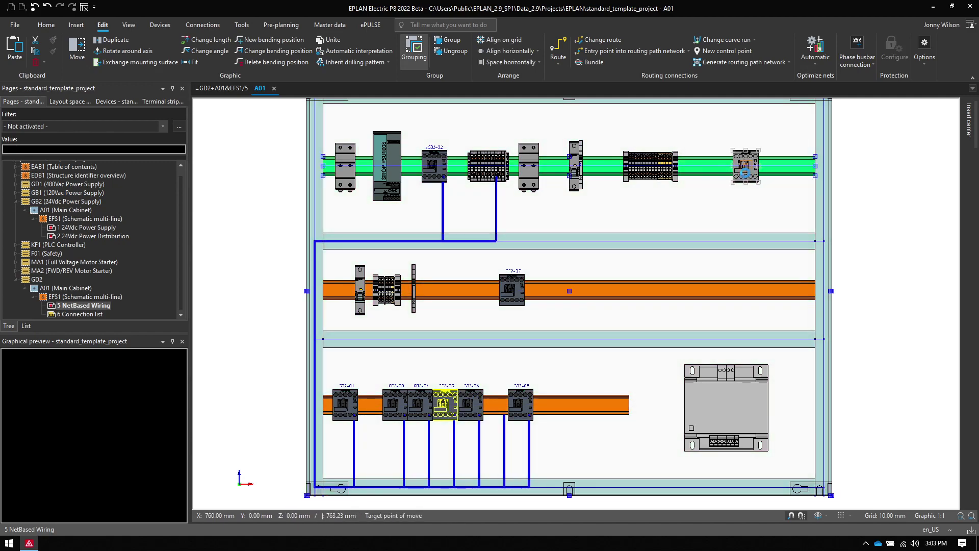
# Step: Optimize the net of contactor Q7 automatically and accept the previewed new connection order
pyautogui.click(512, 289)
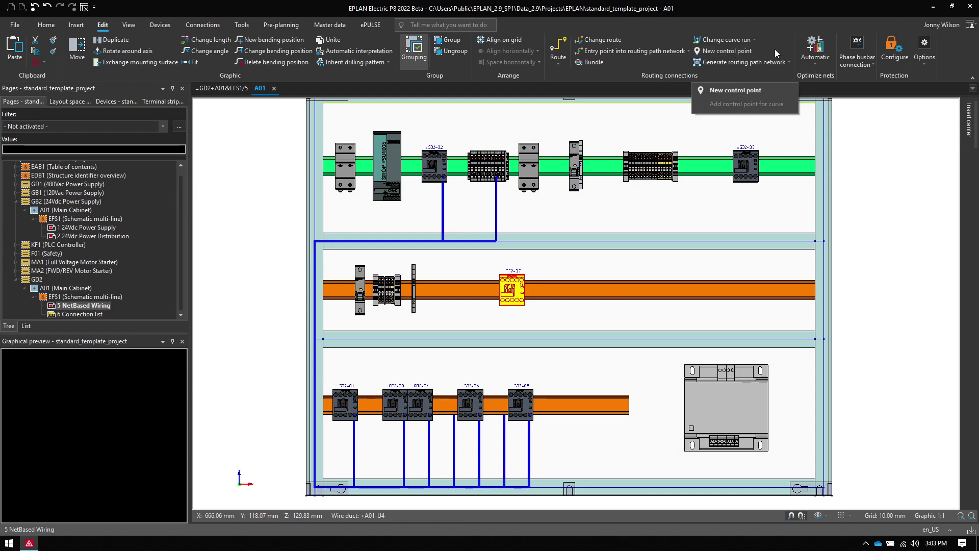
pyautogui.click(815, 48)
pyautogui.click(505, 326)
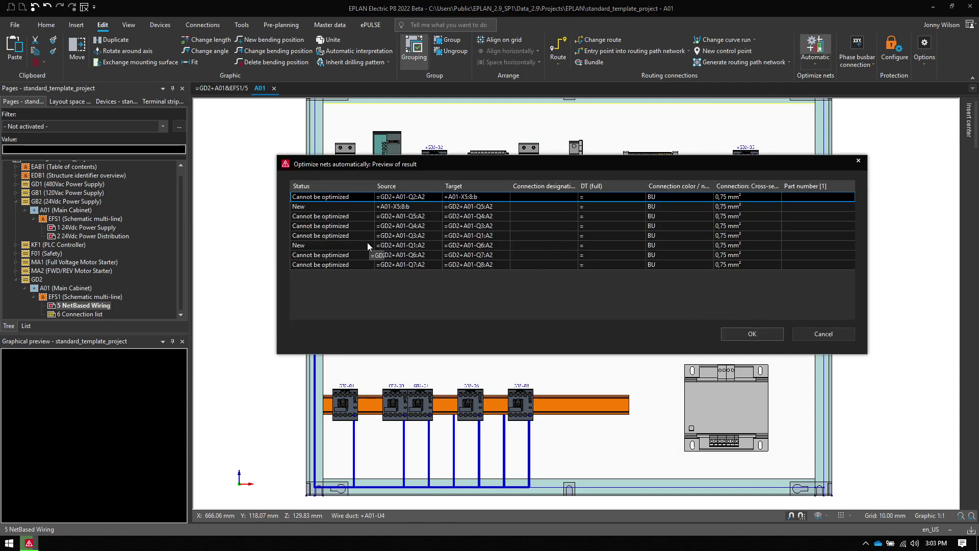
pyautogui.click(734, 335)
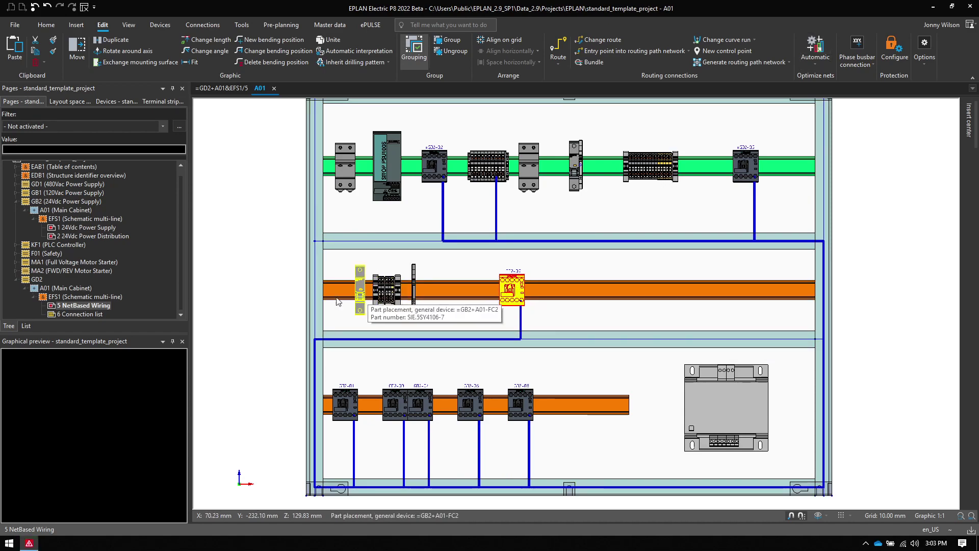
# Step: Open the Connection list page of =GD2 and examine the source and target order of the coil connections
pyautogui.doubleClick(91, 314)
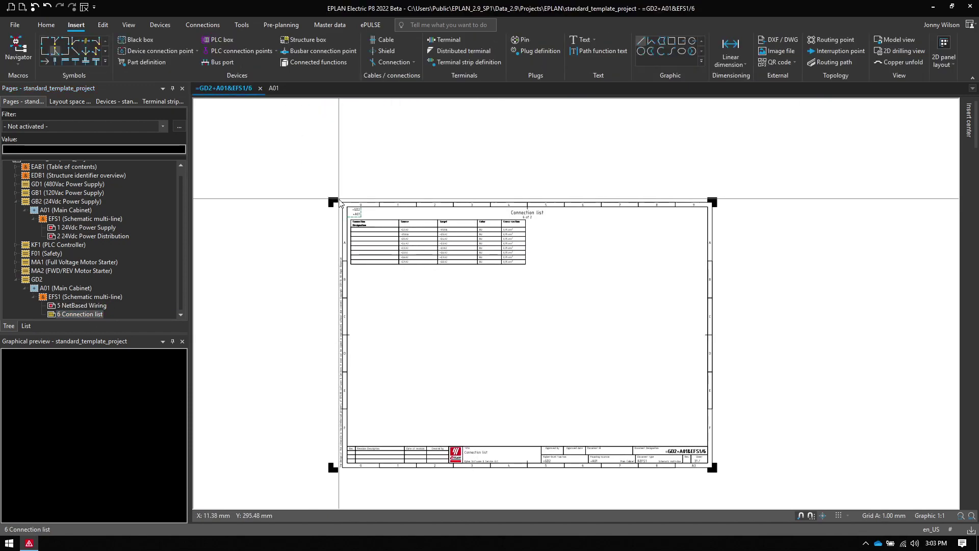
pyautogui.scroll(4, 357, 136)
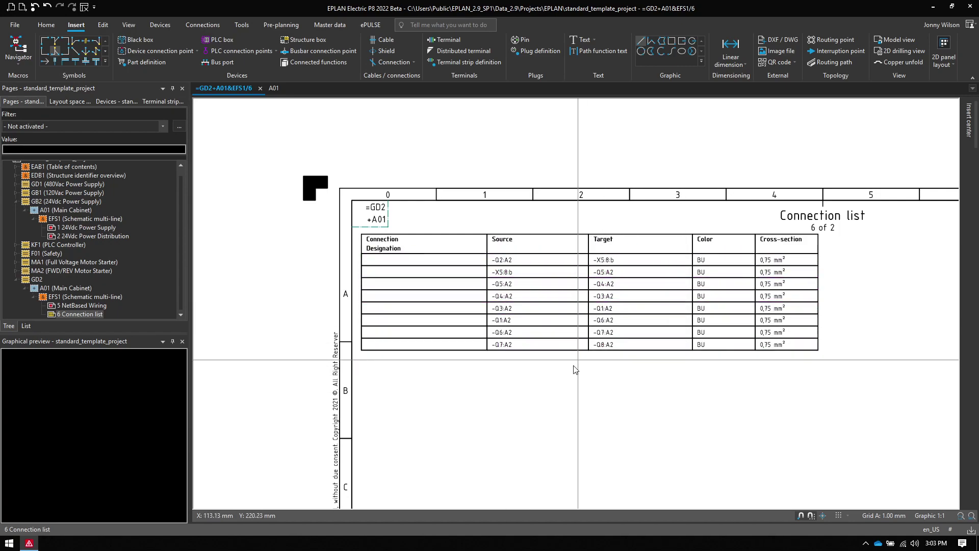
pyautogui.moveTo(667, 415); pyautogui.dragTo(586, 361, button='middle')
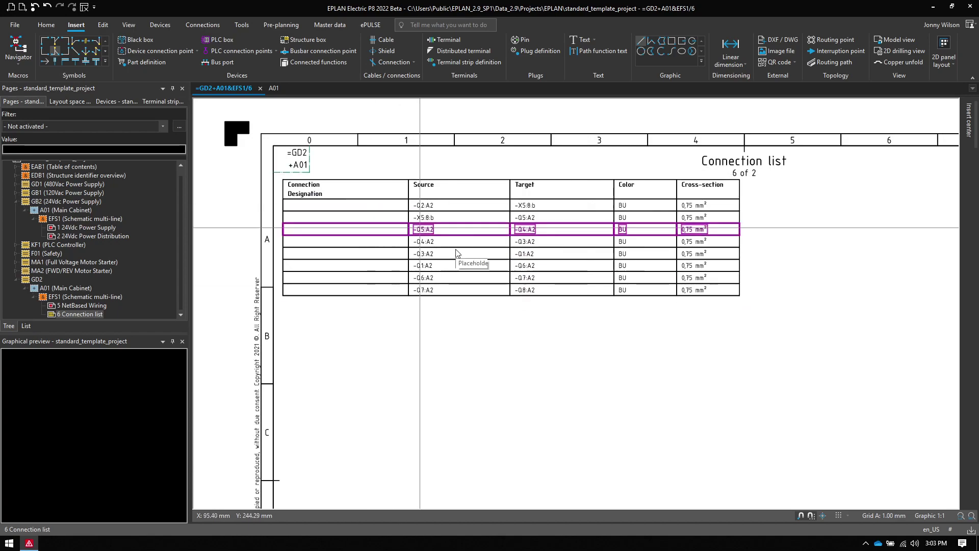
# Step: Compare the contactor coil wiring on the NetBased Wiring page with the routed connections in the A01 cabinet
pyautogui.press('pageup')
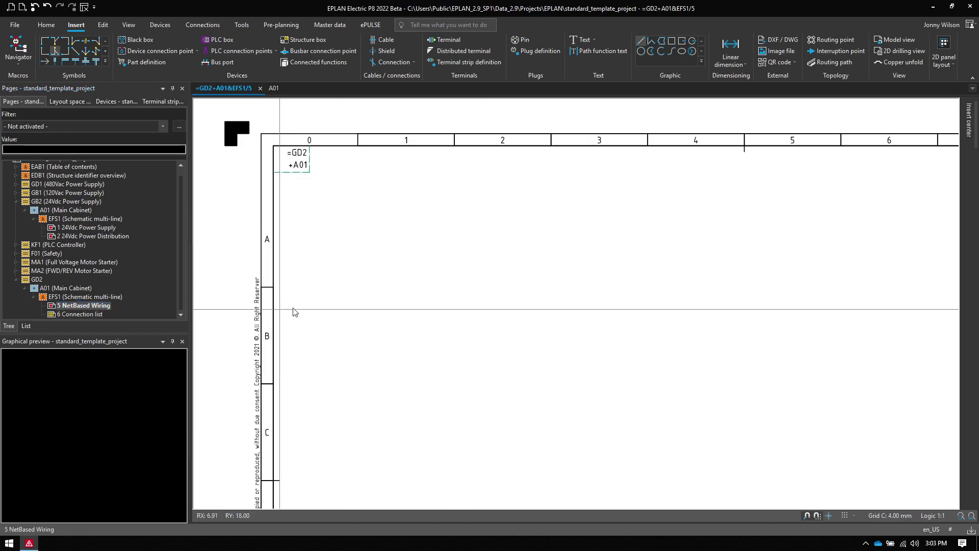
pyautogui.scroll(-3, 301, 312)
pyautogui.moveTo(483, 382); pyautogui.dragTo(489, 263, button='middle')
pyautogui.scroll(2, 449, 286)
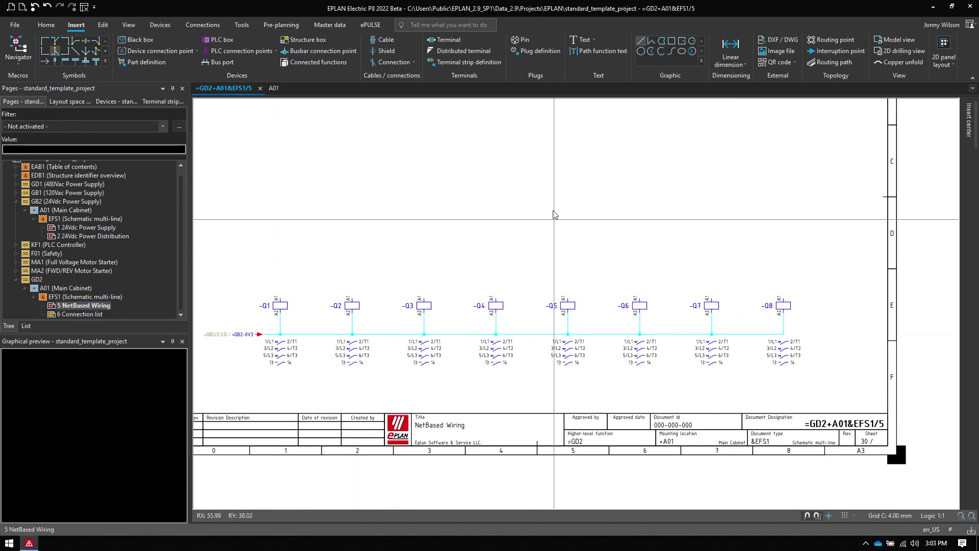
pyautogui.scroll(-1, 445, 213)
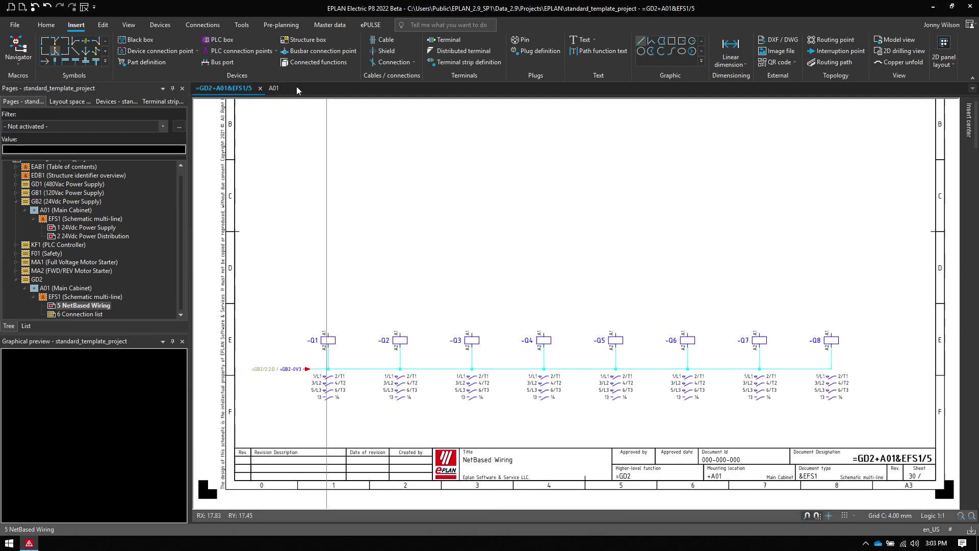
pyautogui.click(274, 89)
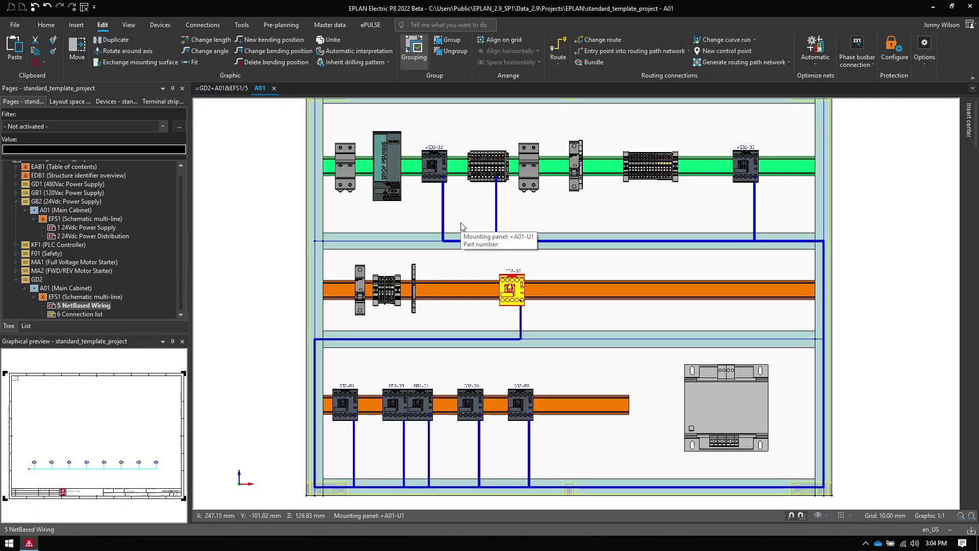